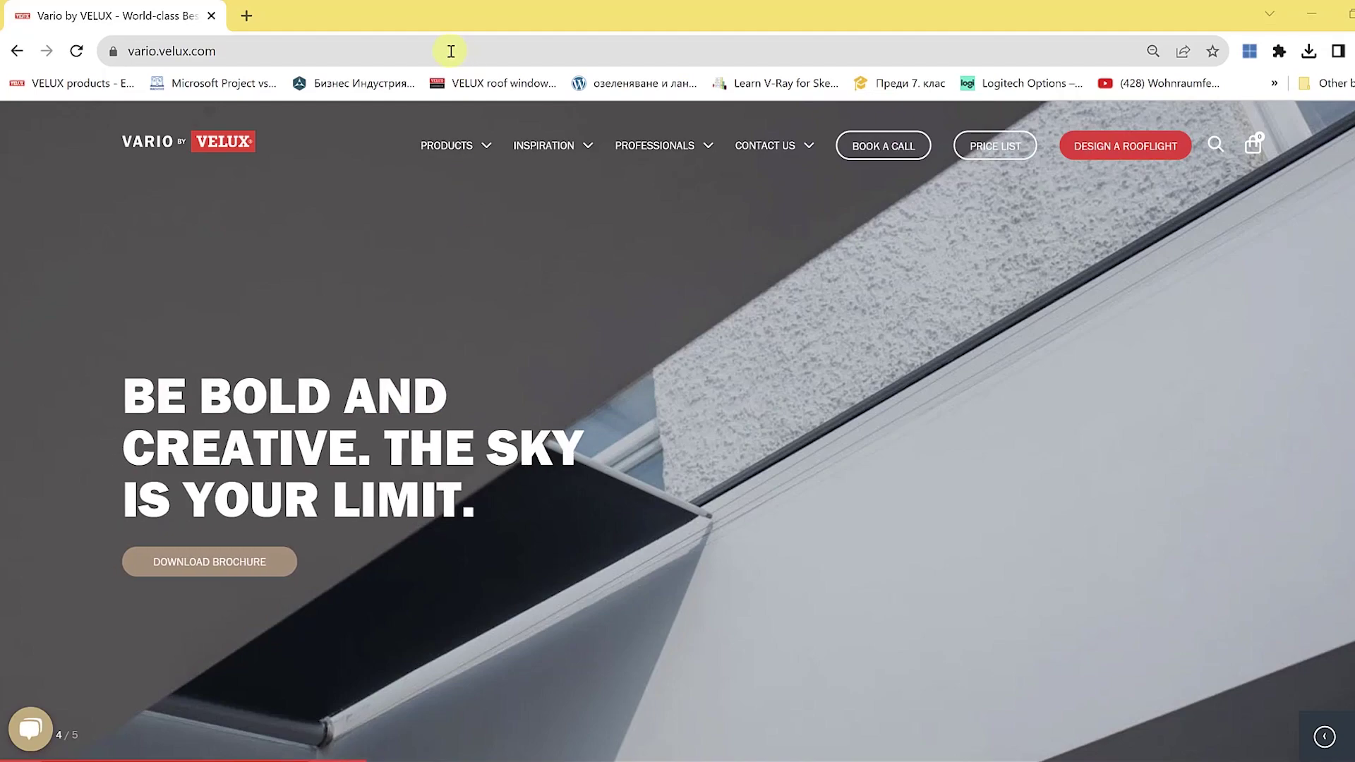
Step: Reload vario.velux.com and scroll down to the rooflight lineup, including The Round Rooflight
left_click(428, 48)
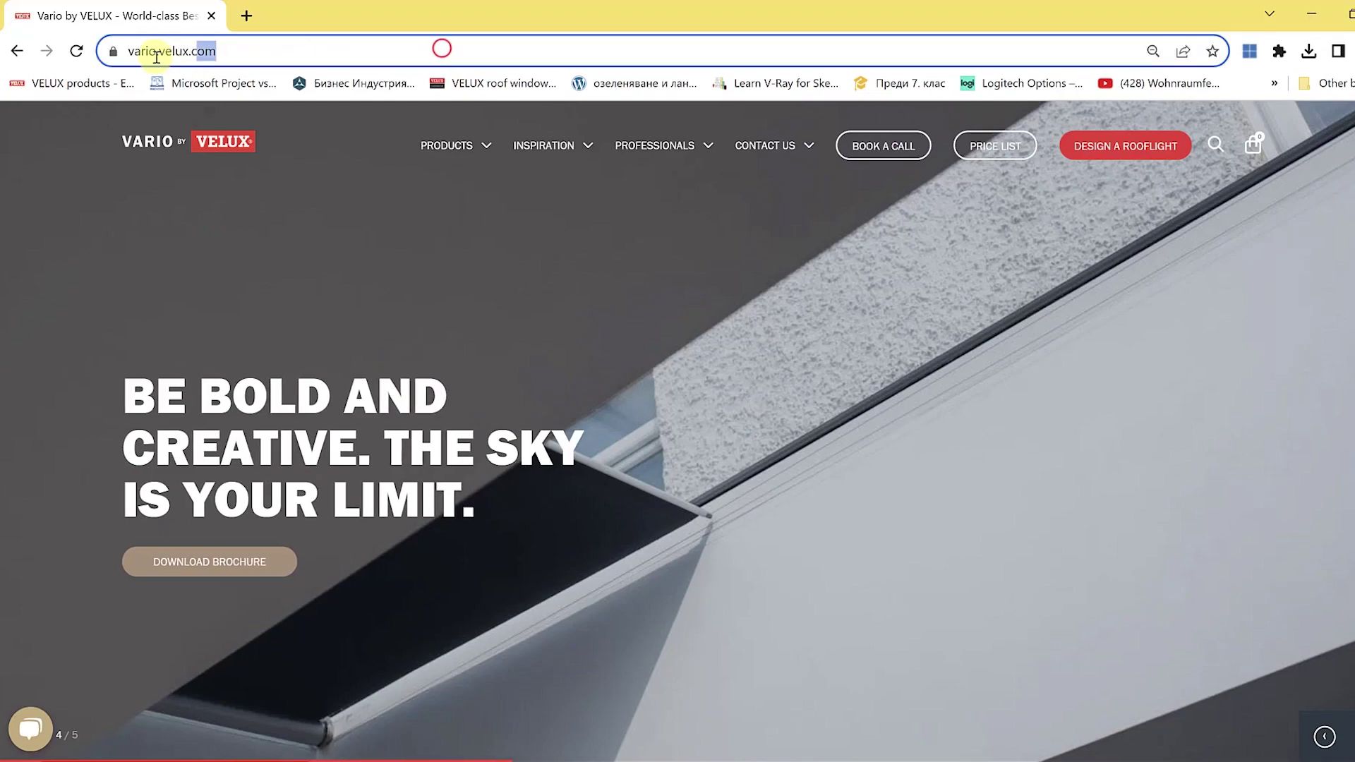
left_click(379, 49)
scroll(562, 253, "down", 5)
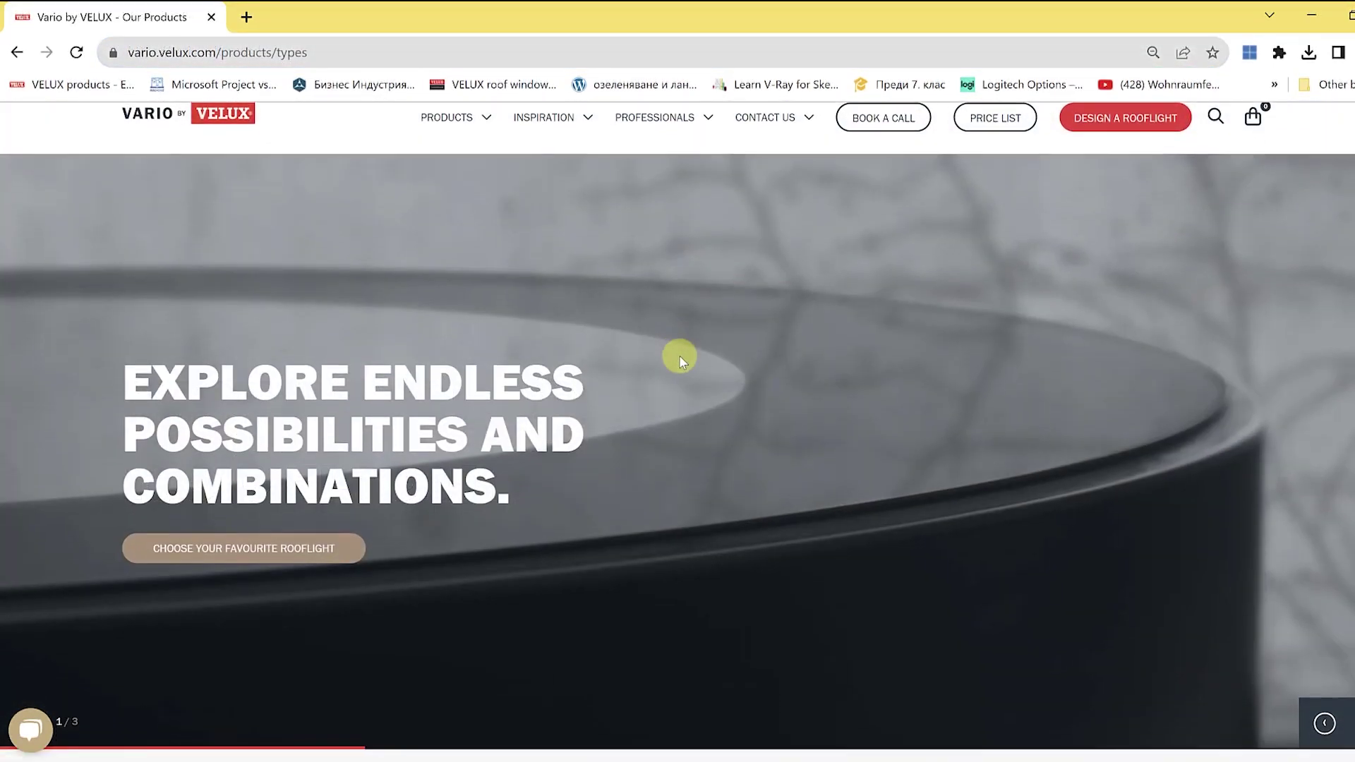
scroll(680, 360, "down", 5)
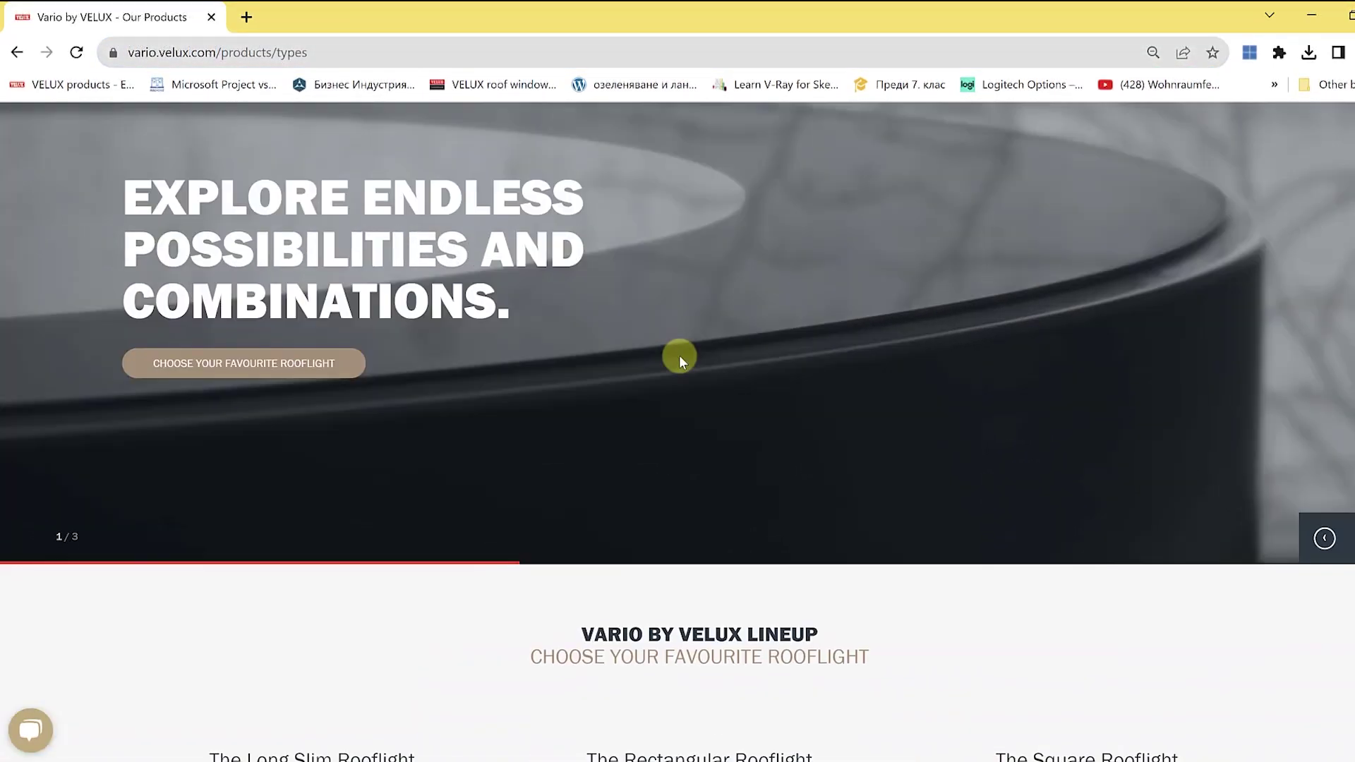
scroll(679, 354, "down", 3)
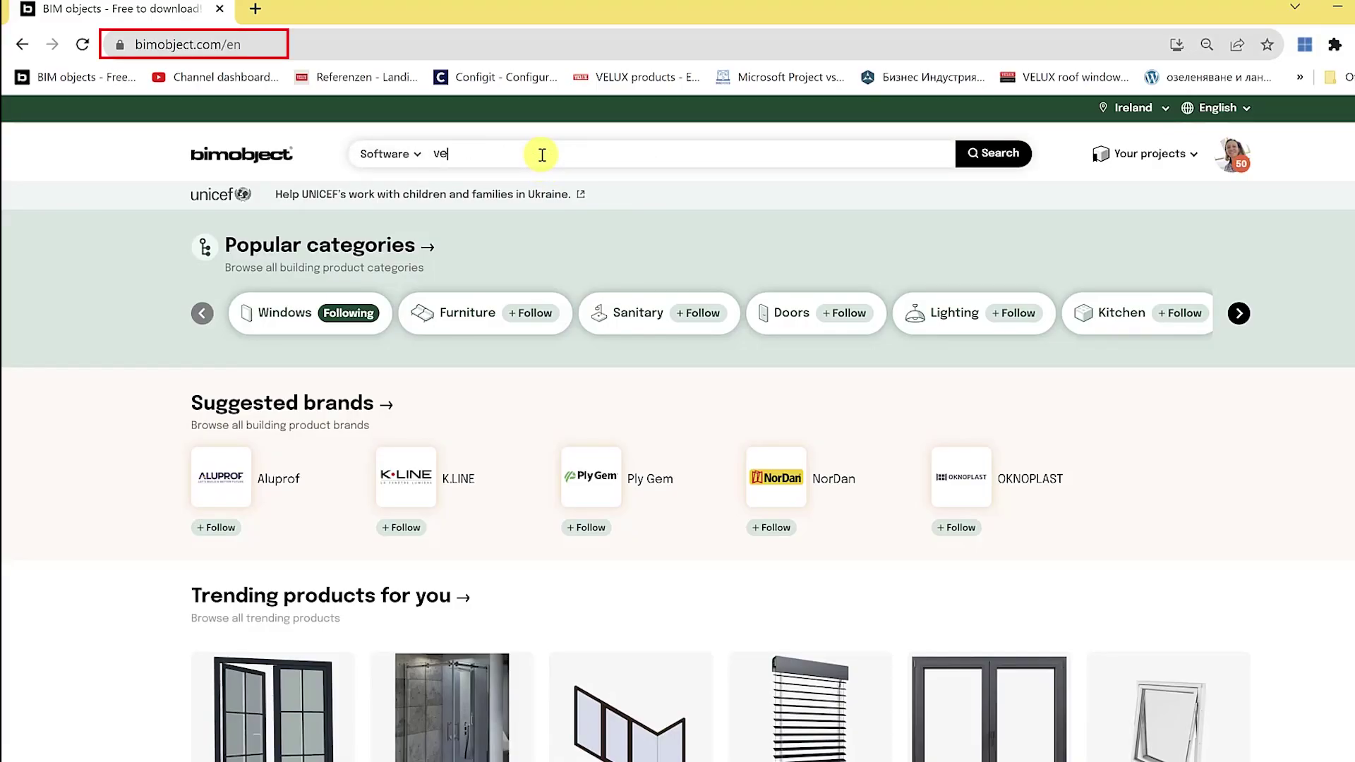
Step: Search BIMobject for velux products and change the location from Ireland to United Kingdom
key("Return")
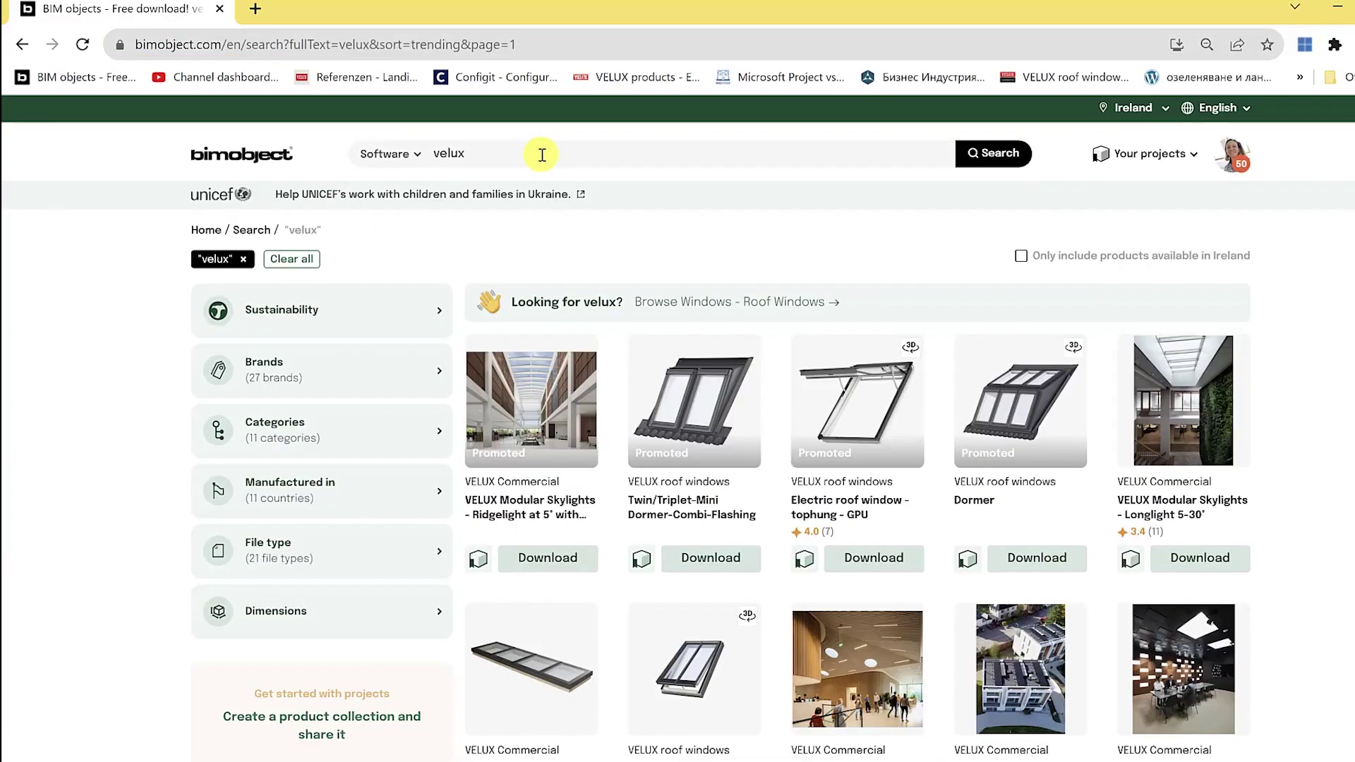
scroll(1151, 452, "down", 20)
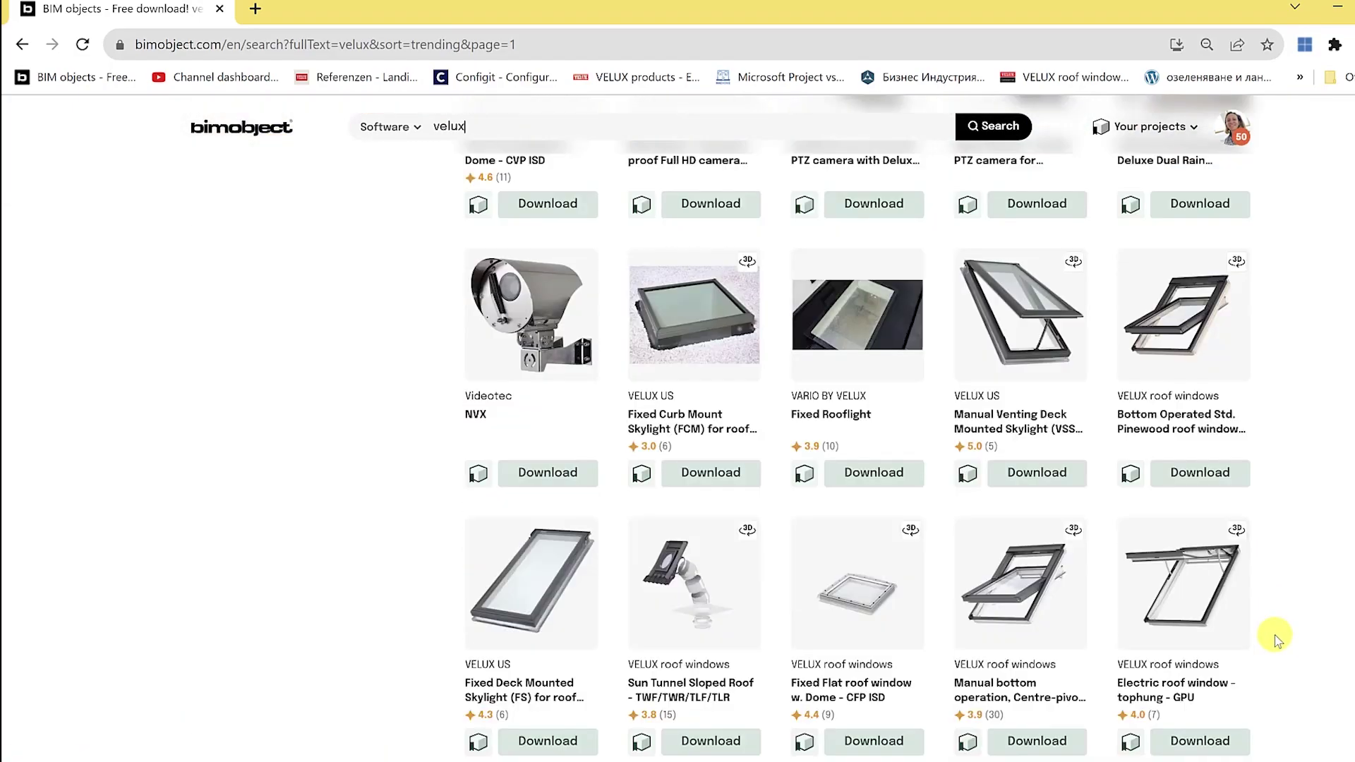
scroll(1291, 668, "down", 2)
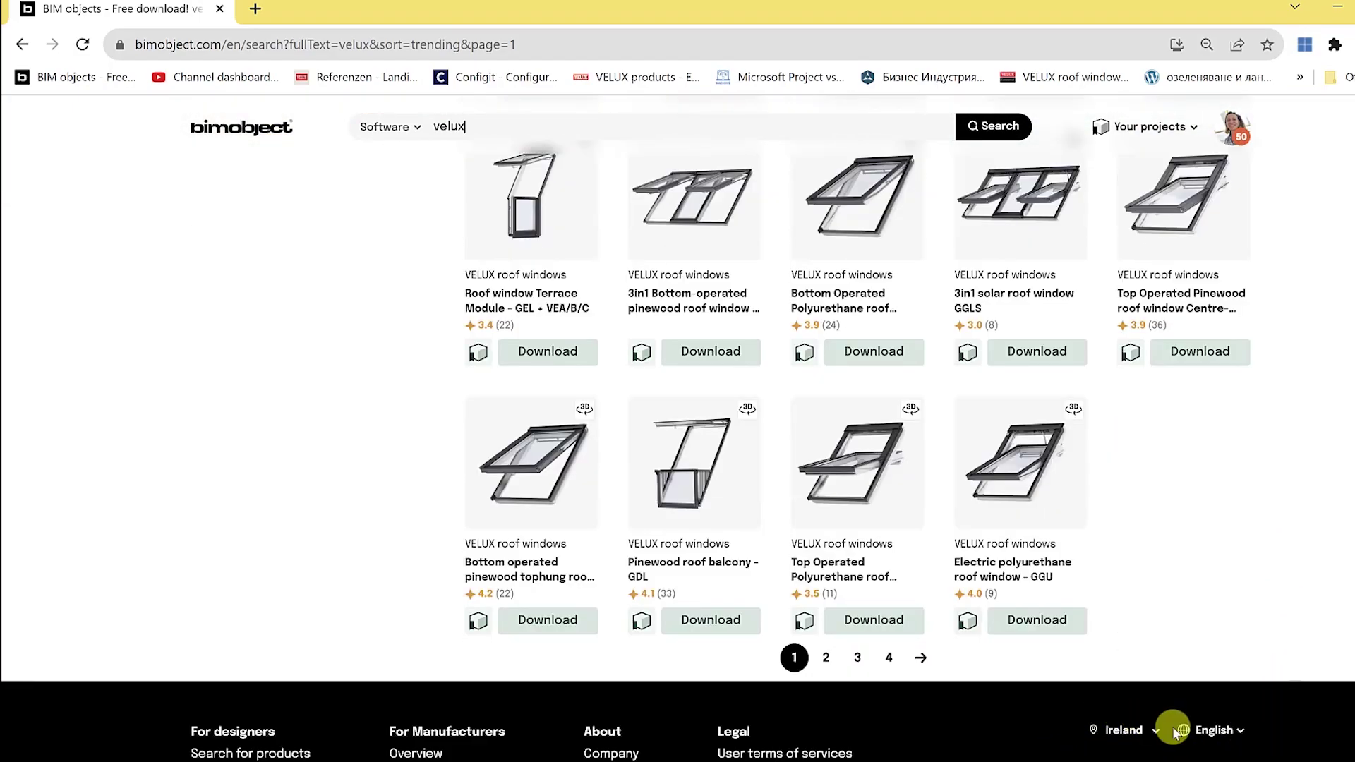
left_click(1115, 734)
left_click(1126, 595)
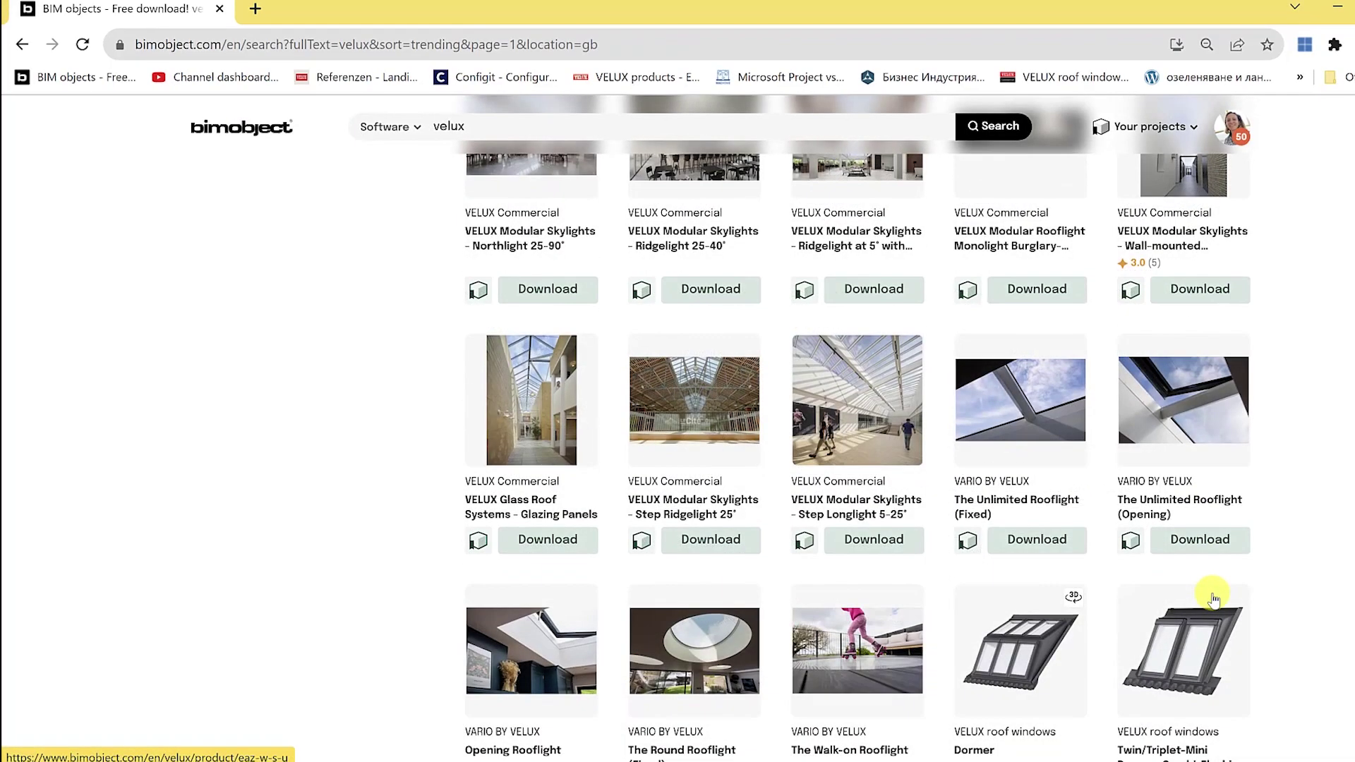
Step: Open the VARIO BY VELUX brand page and list all its products
left_click(1165, 485)
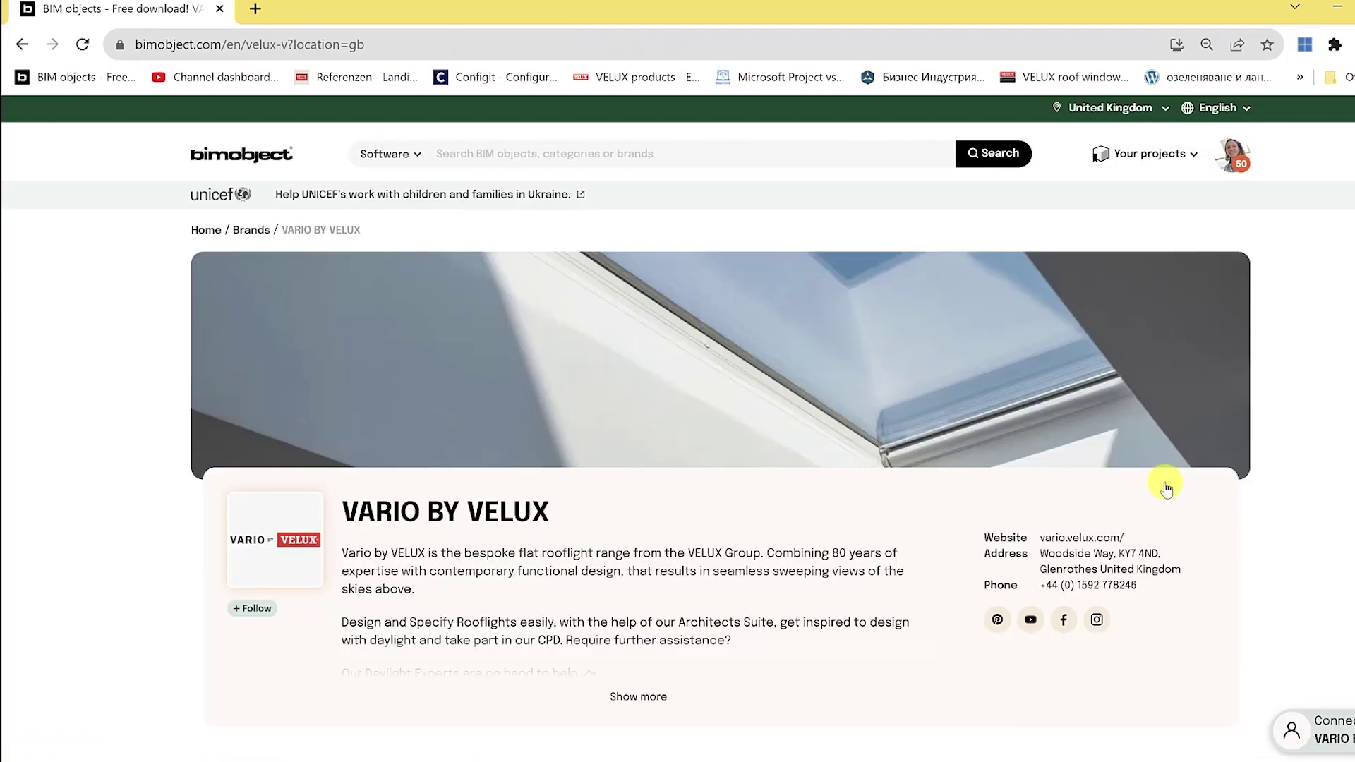
scroll(887, 404, "down", 2)
scroll(886, 410, "down", 6)
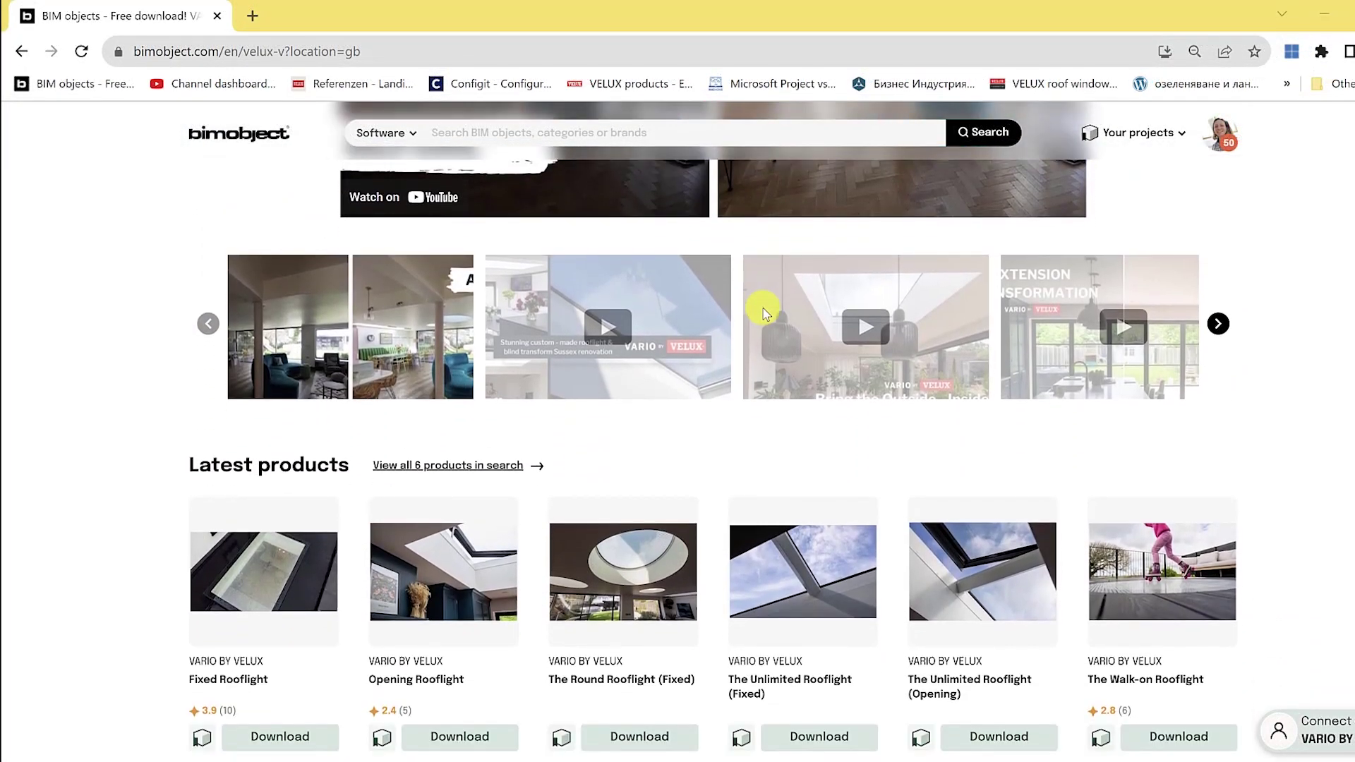
left_click(490, 466)
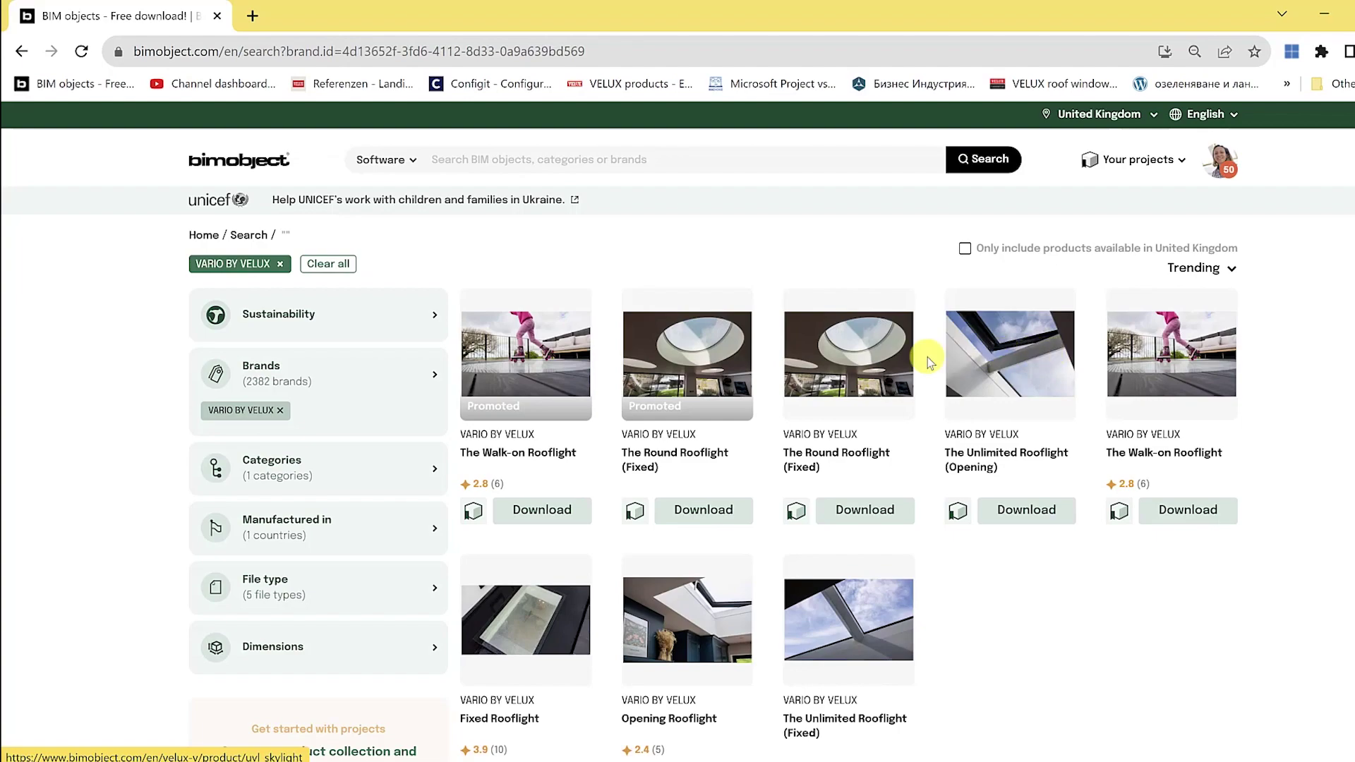
left_click(867, 367)
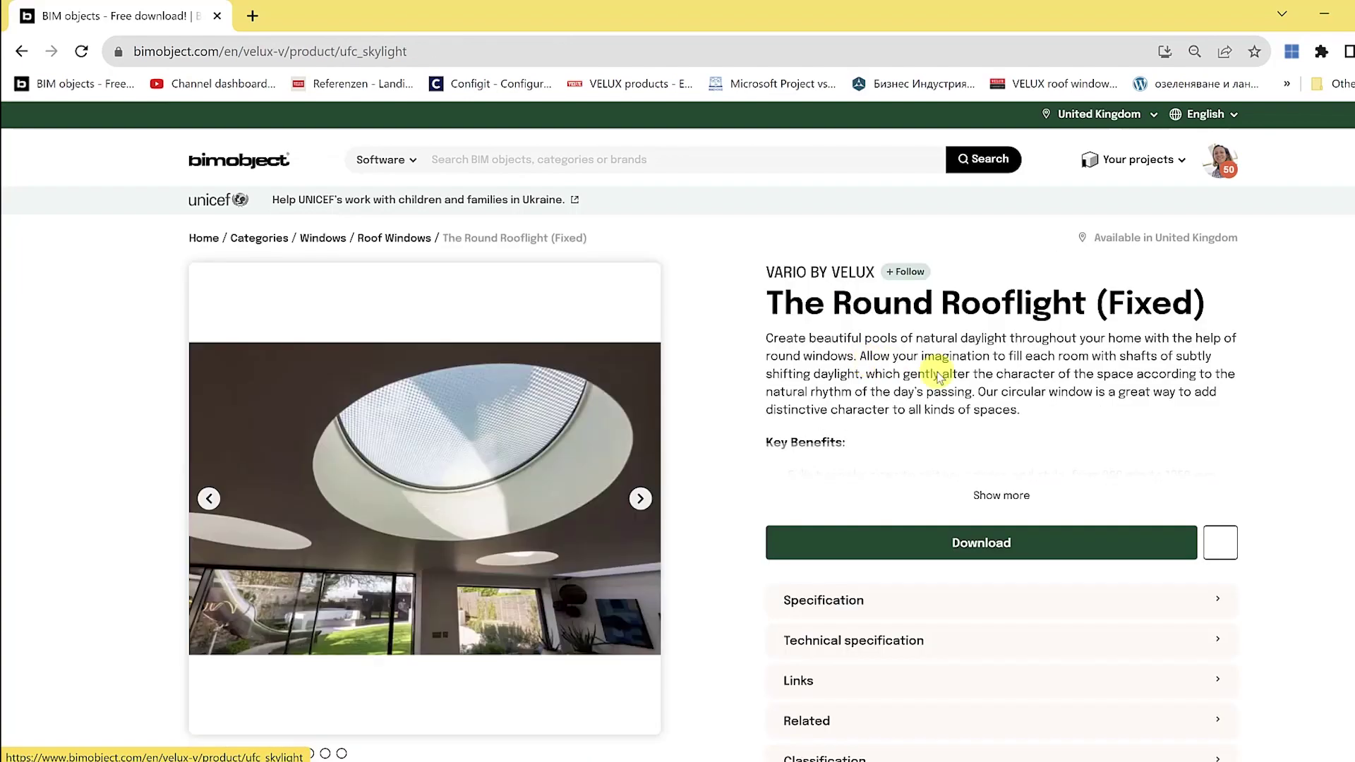
left_click(950, 601)
scroll(981, 561, "down", 9)
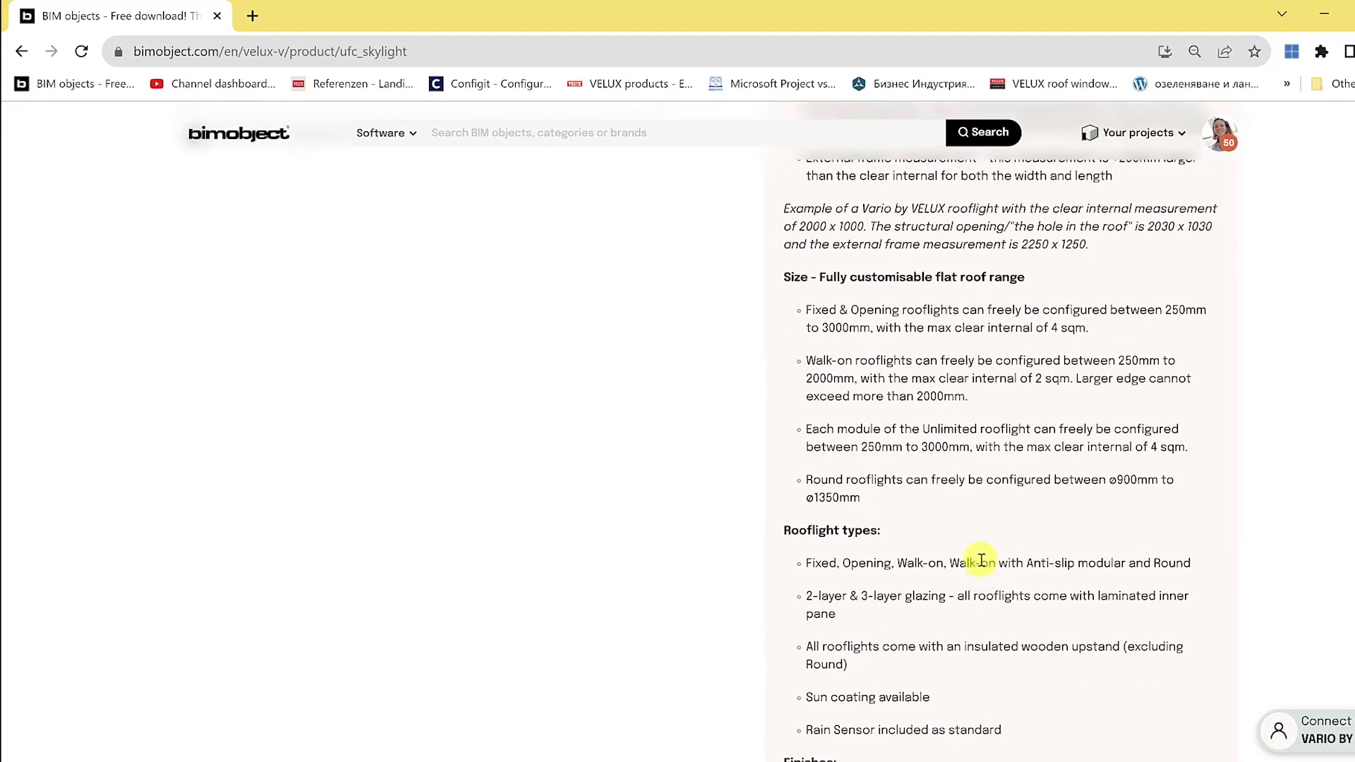
scroll(982, 561, "up", 5)
left_click(902, 330)
left_click(882, 363)
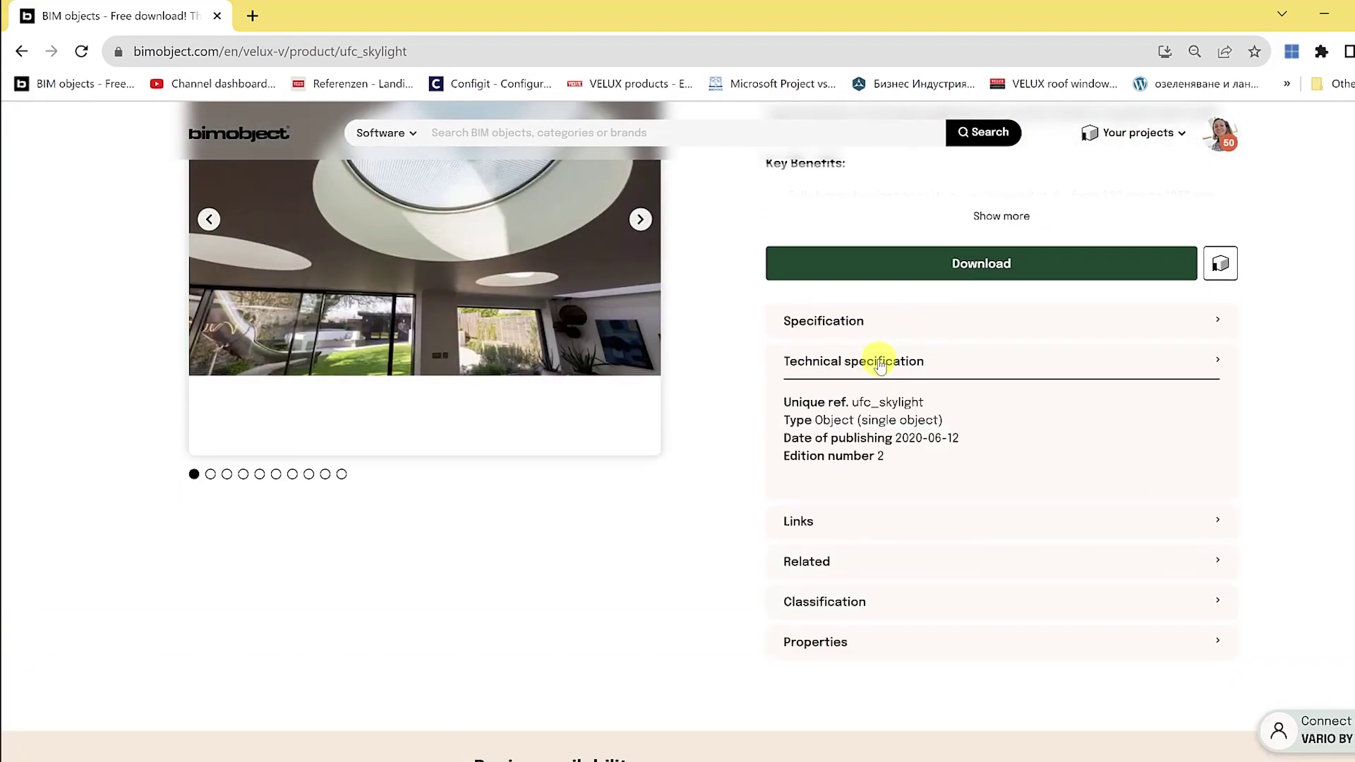
left_click(881, 362)
left_click(856, 402)
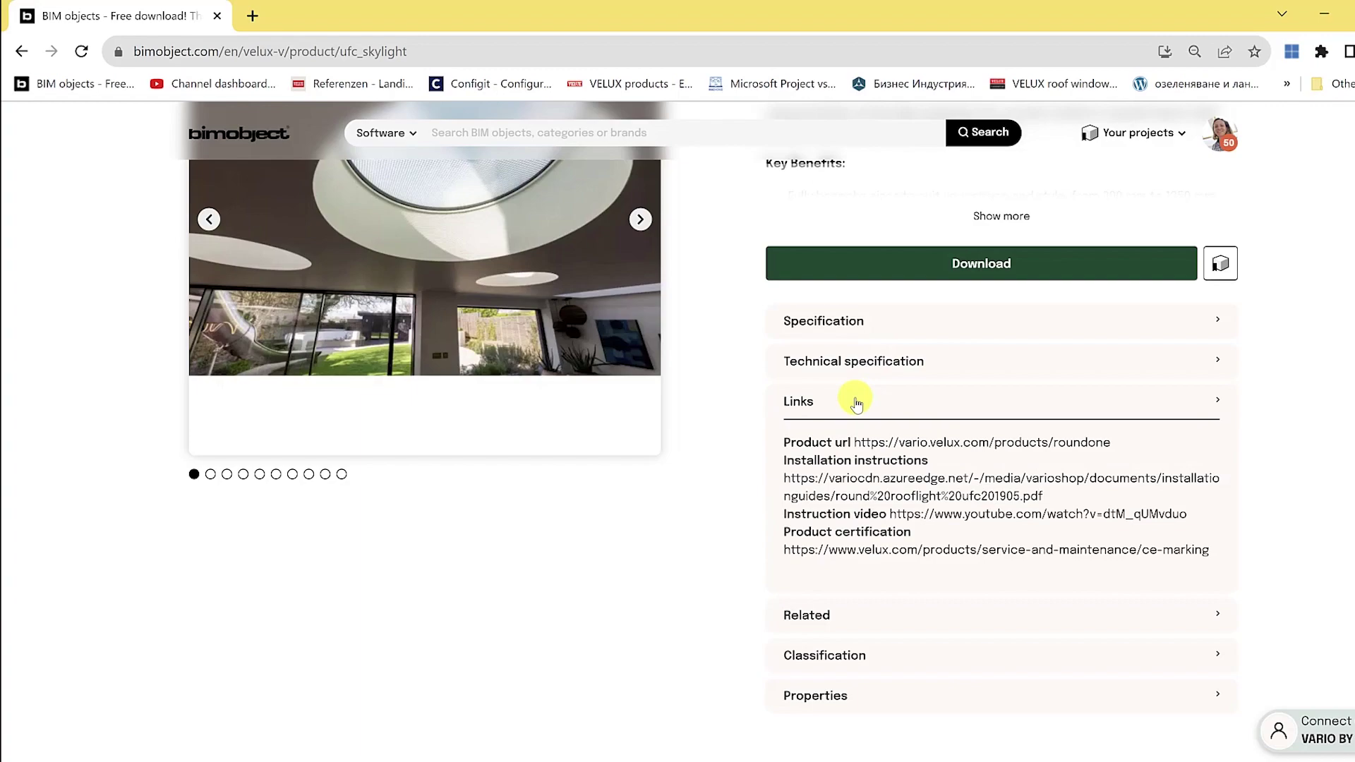
left_click(854, 407)
left_click(835, 441)
left_click(835, 442)
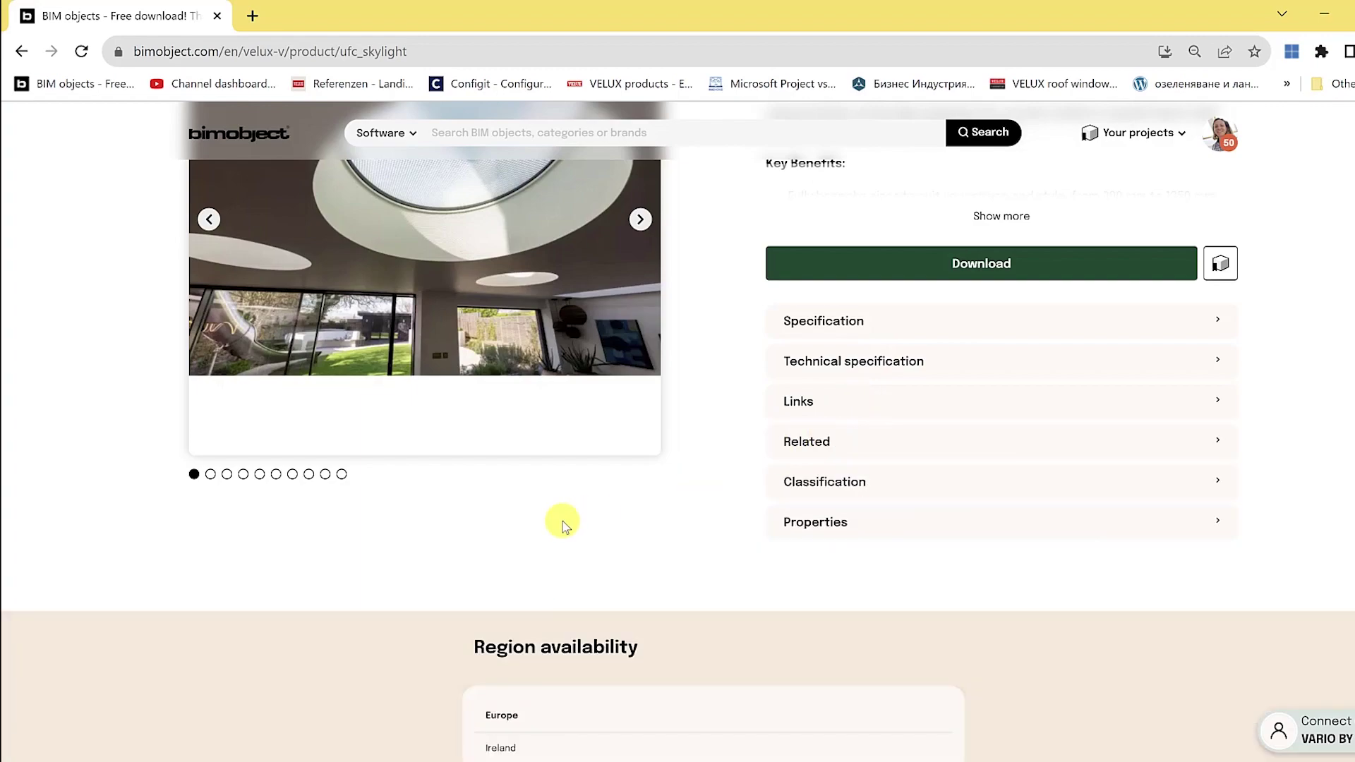
scroll(564, 495, "up", 3)
left_click(640, 406)
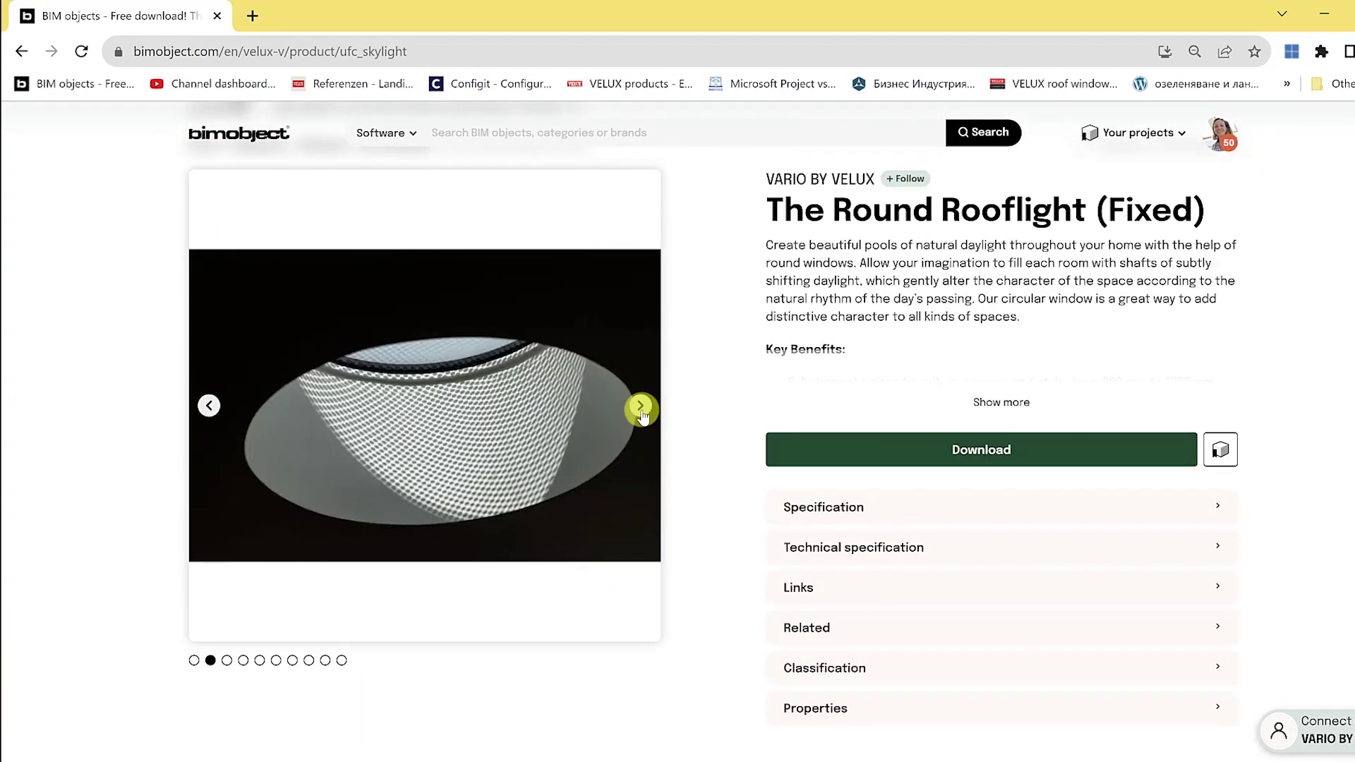
Step: Download only the VELUX ARCHICAD 20230825.lcf file from The Round Rooflight's files
left_click(968, 453)
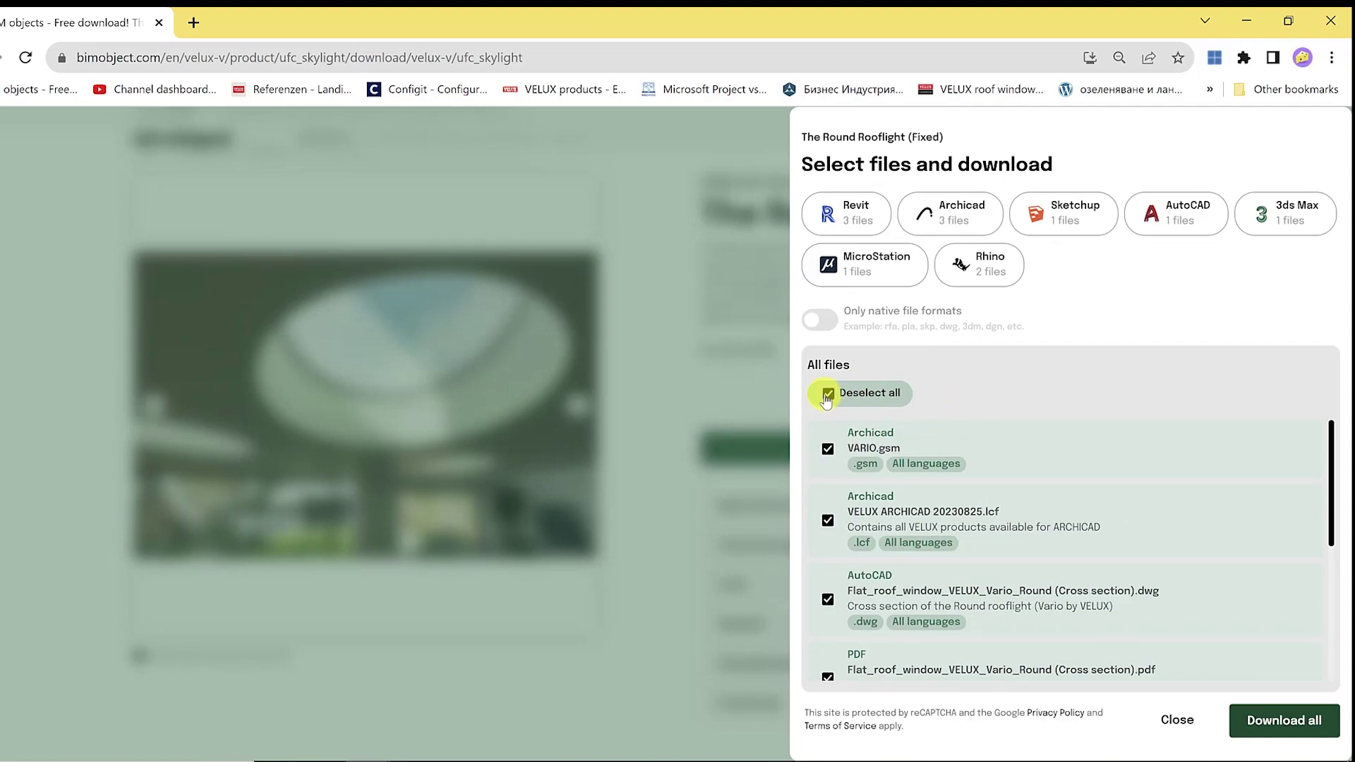
left_click(828, 394)
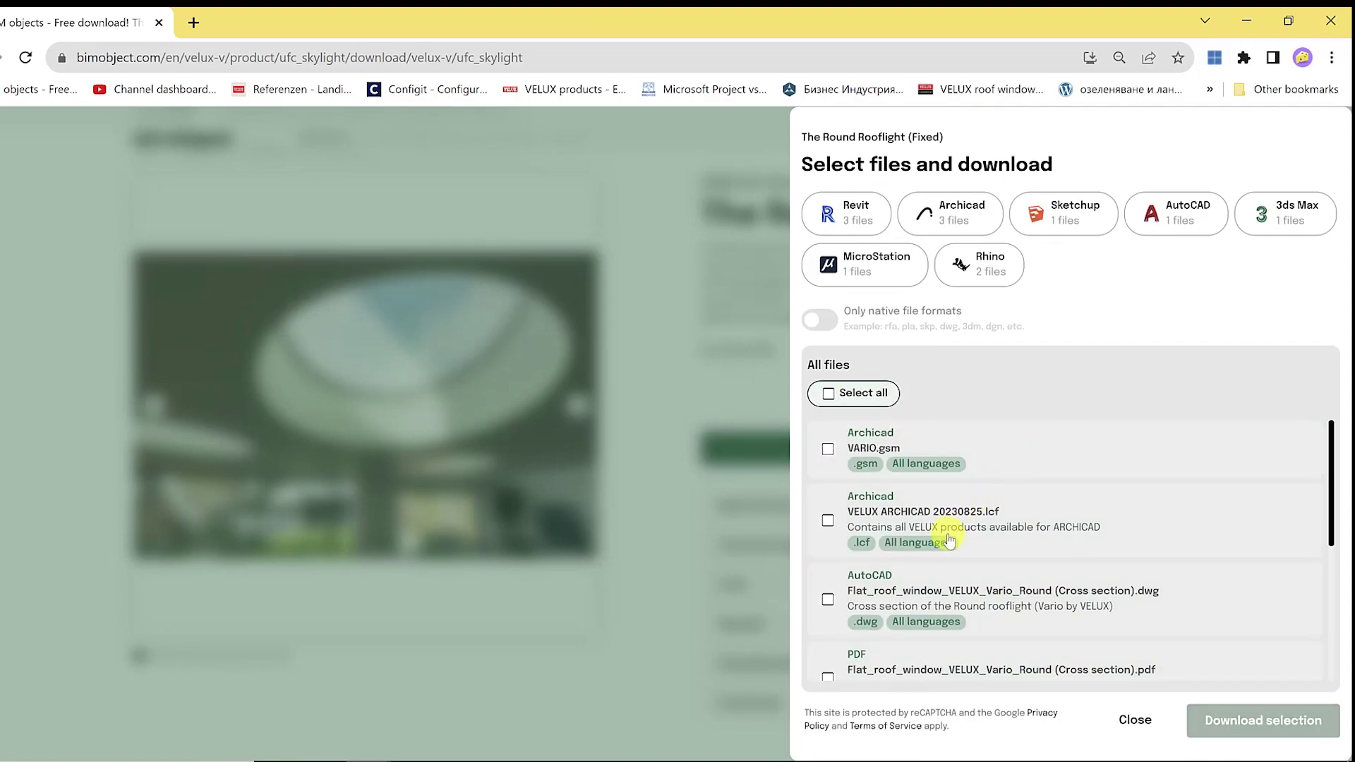
left_click(828, 522)
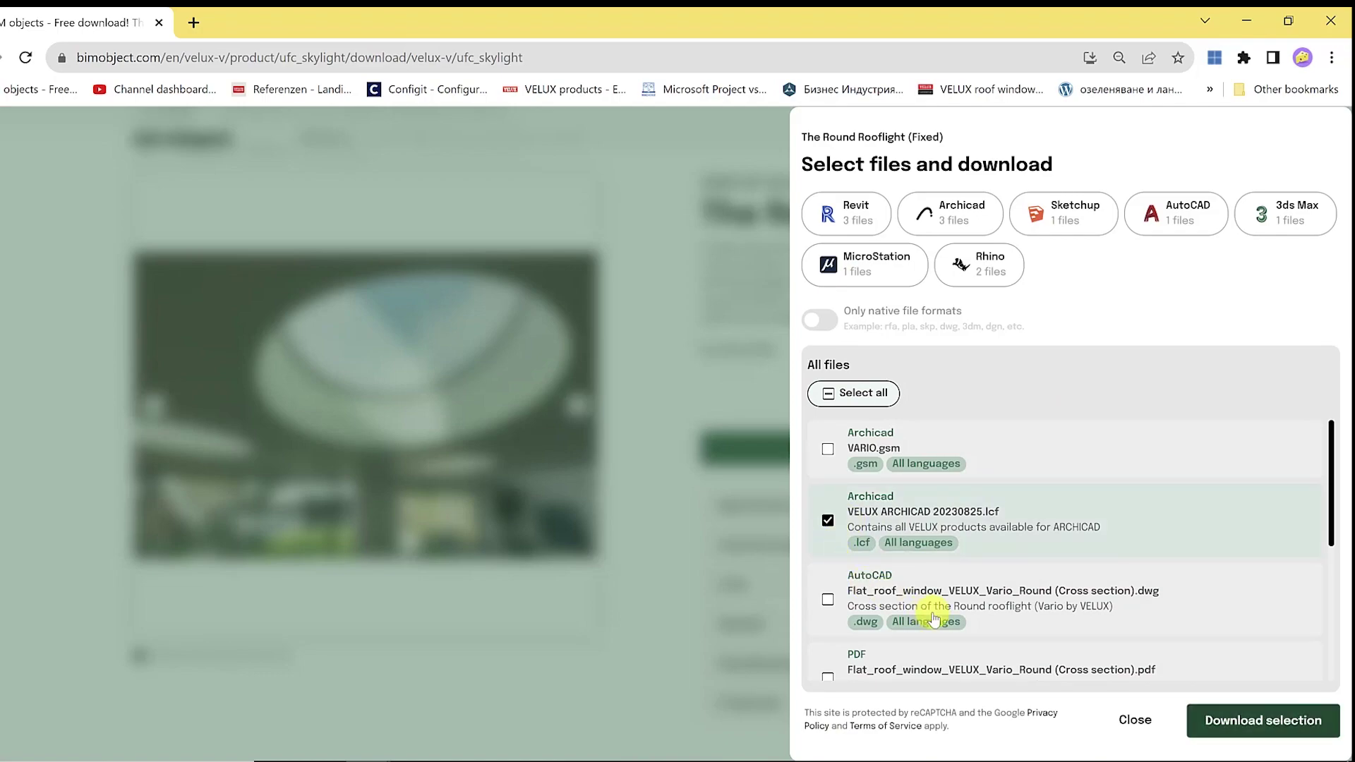
left_click(1267, 723)
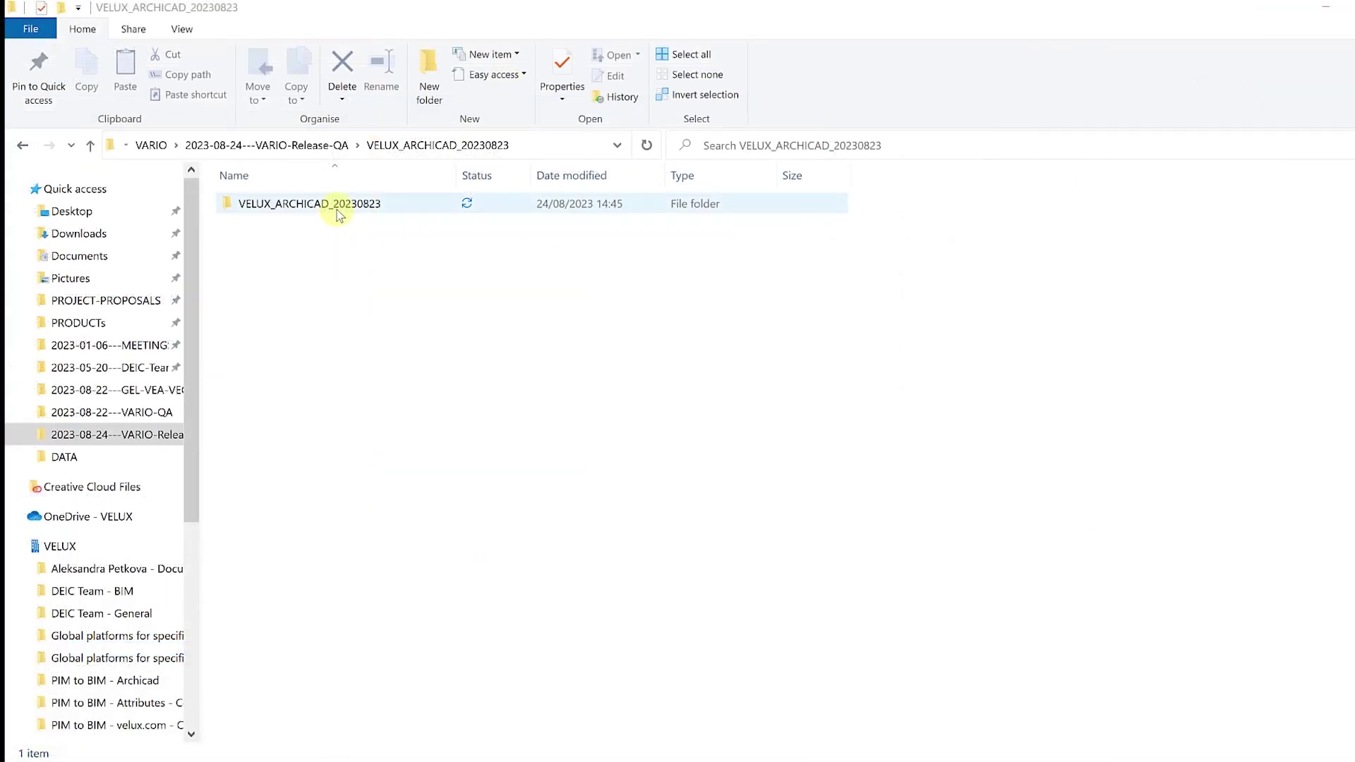
Step: Open the VELUX_ARCHICAD_20230823 folder and its 'Video tutorial - get started' folder
left_click(337, 208)
double_click(338, 211)
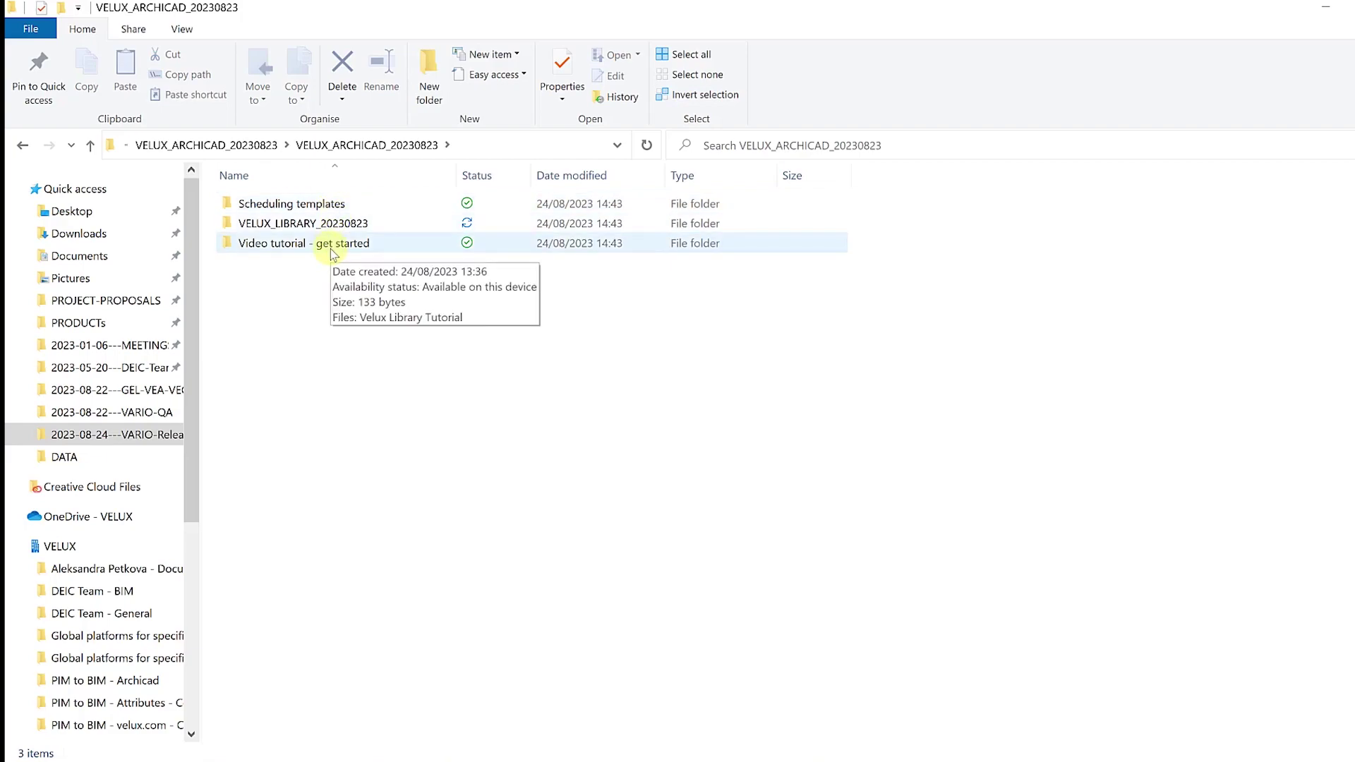
double_click(326, 243)
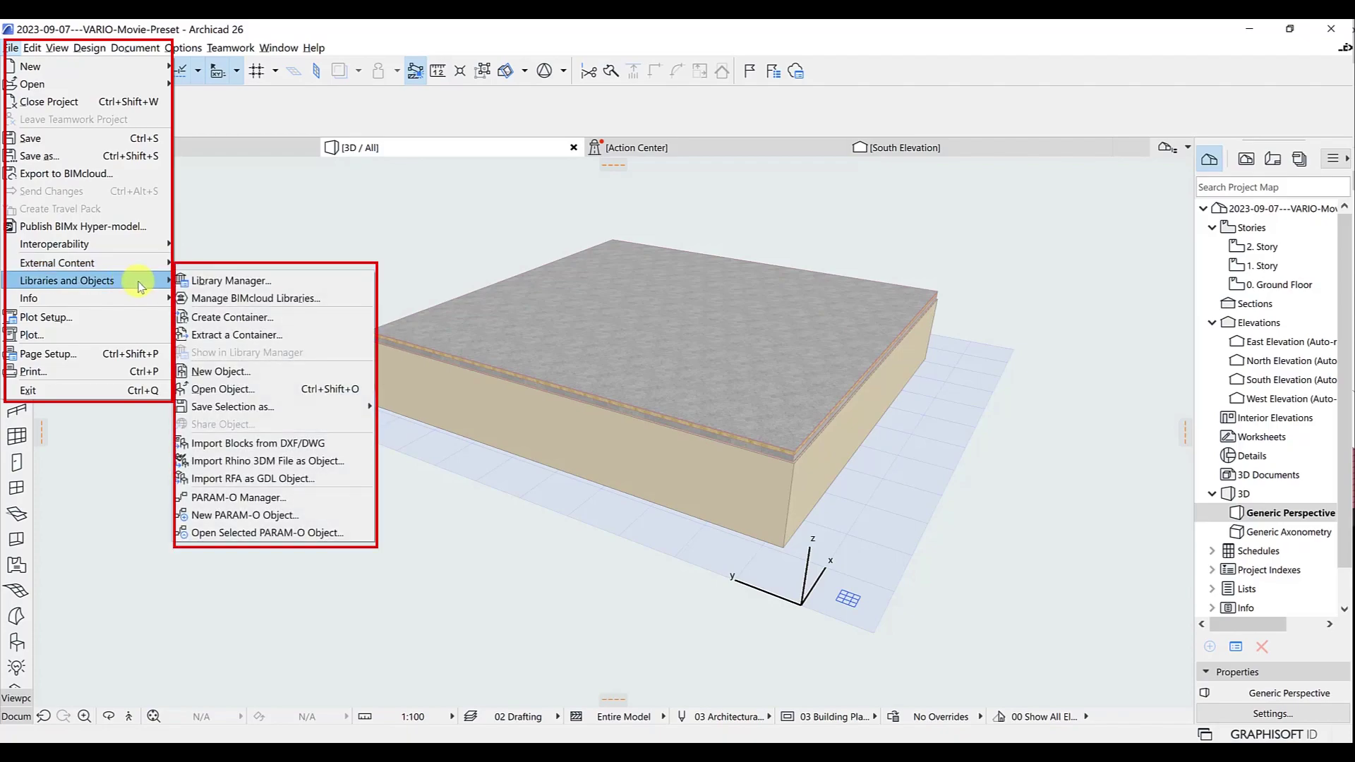
Step: Add the VELUX ARCHICAD 20230915.lcf library file to the project's libraries
left_click(185, 282)
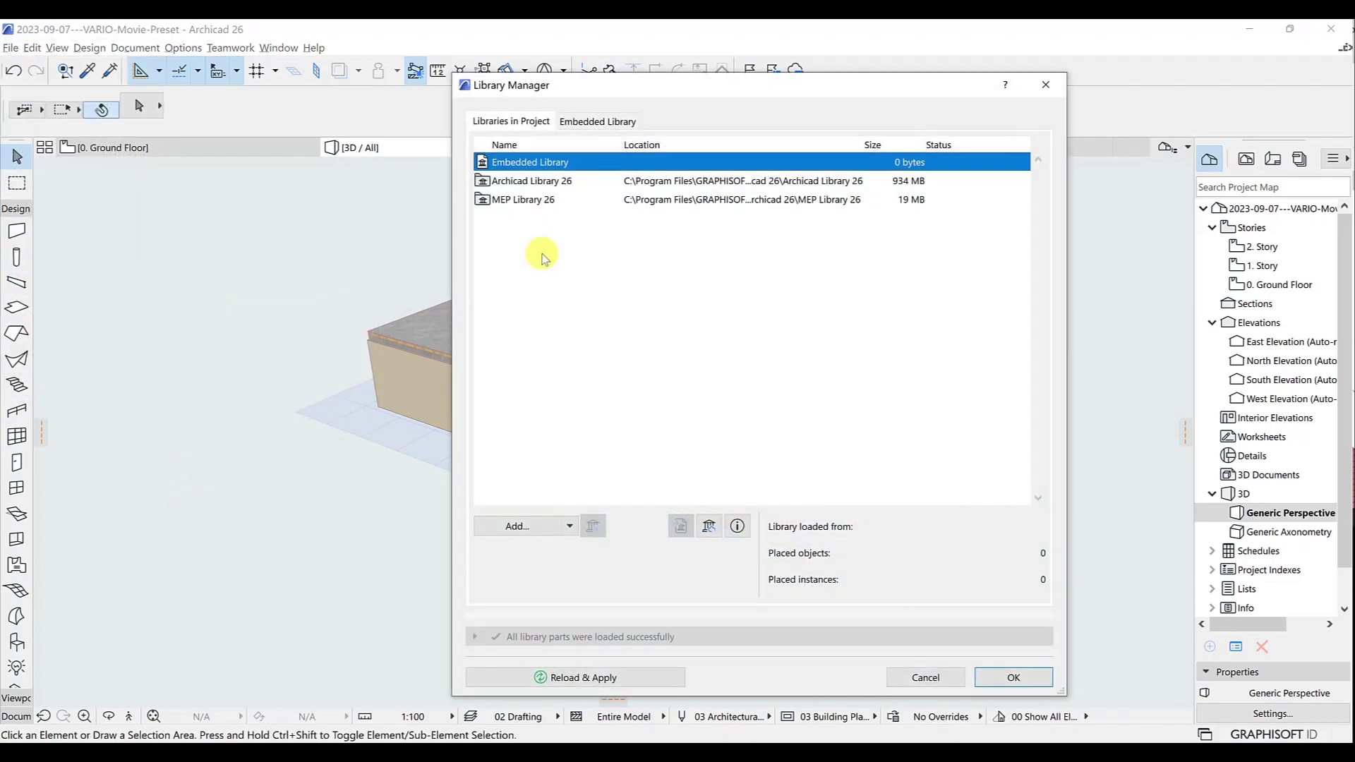
left_click(515, 528)
left_click(847, 342)
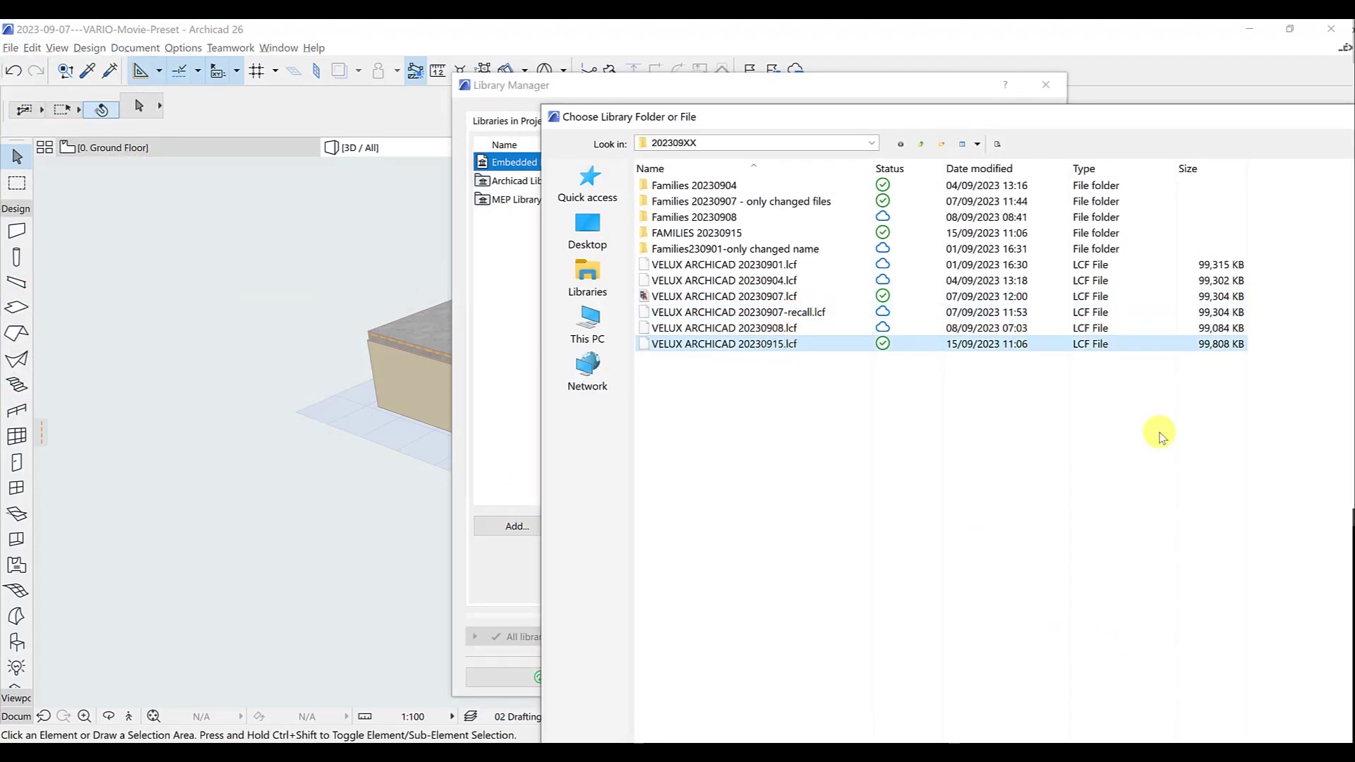
double_click(901, 63)
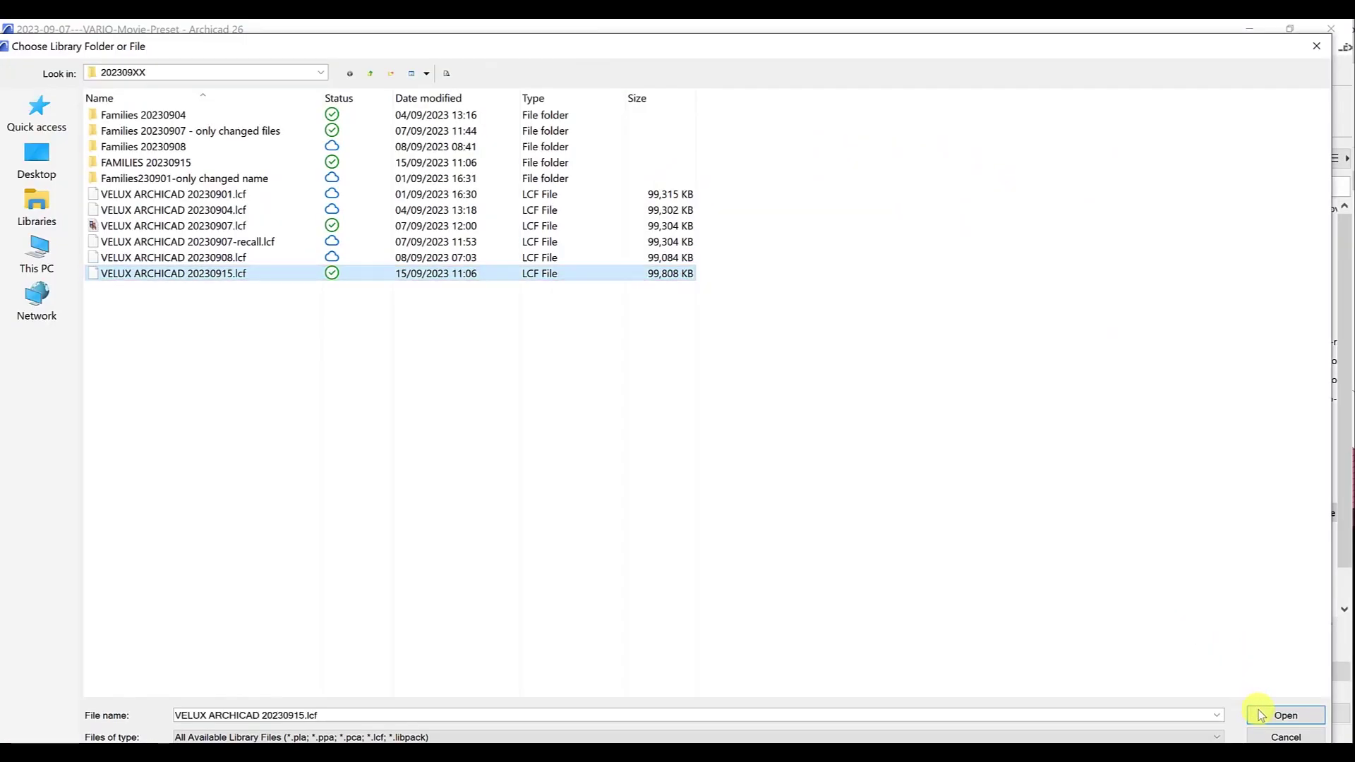
left_click(1285, 714)
Step: Add the FAMILIES 20230915 folder as a library, then reload and apply the libraries
left_click(536, 524)
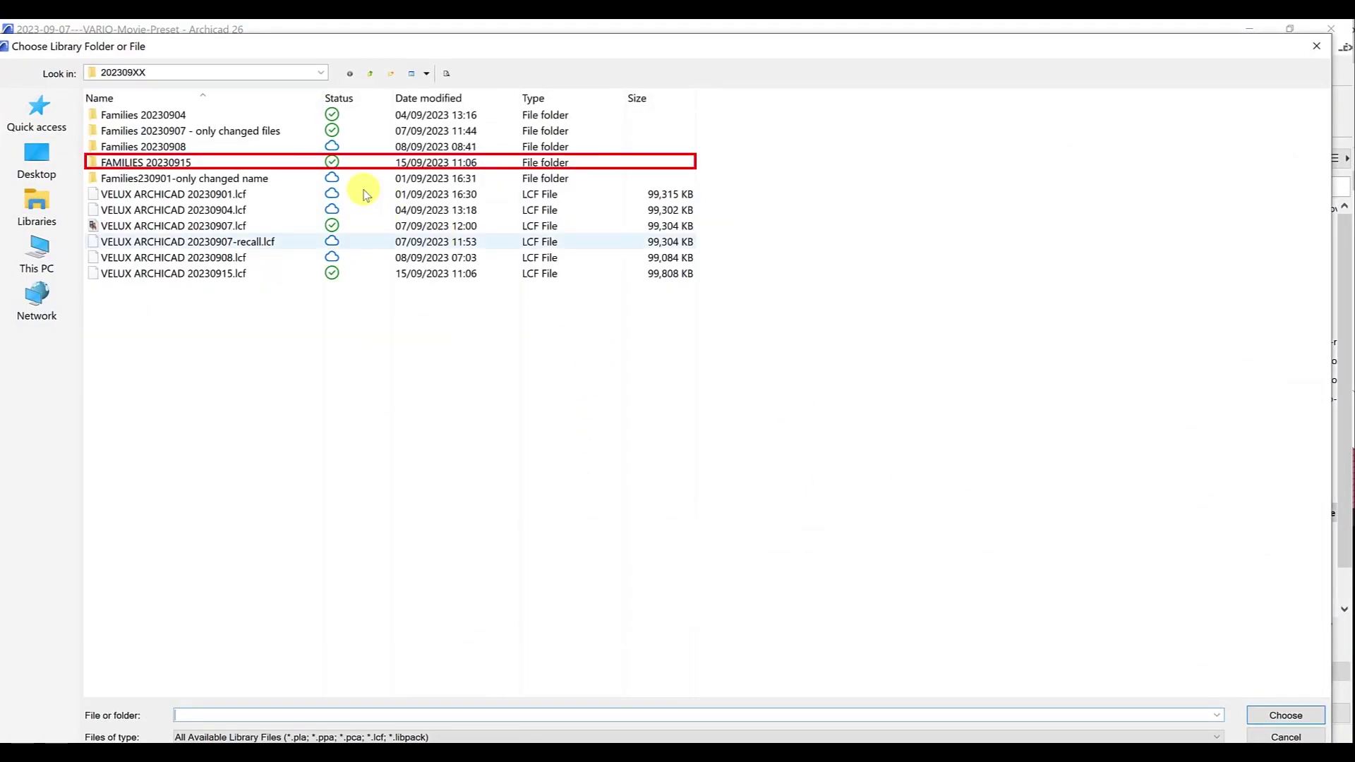
left_click(215, 162)
left_click(1284, 714)
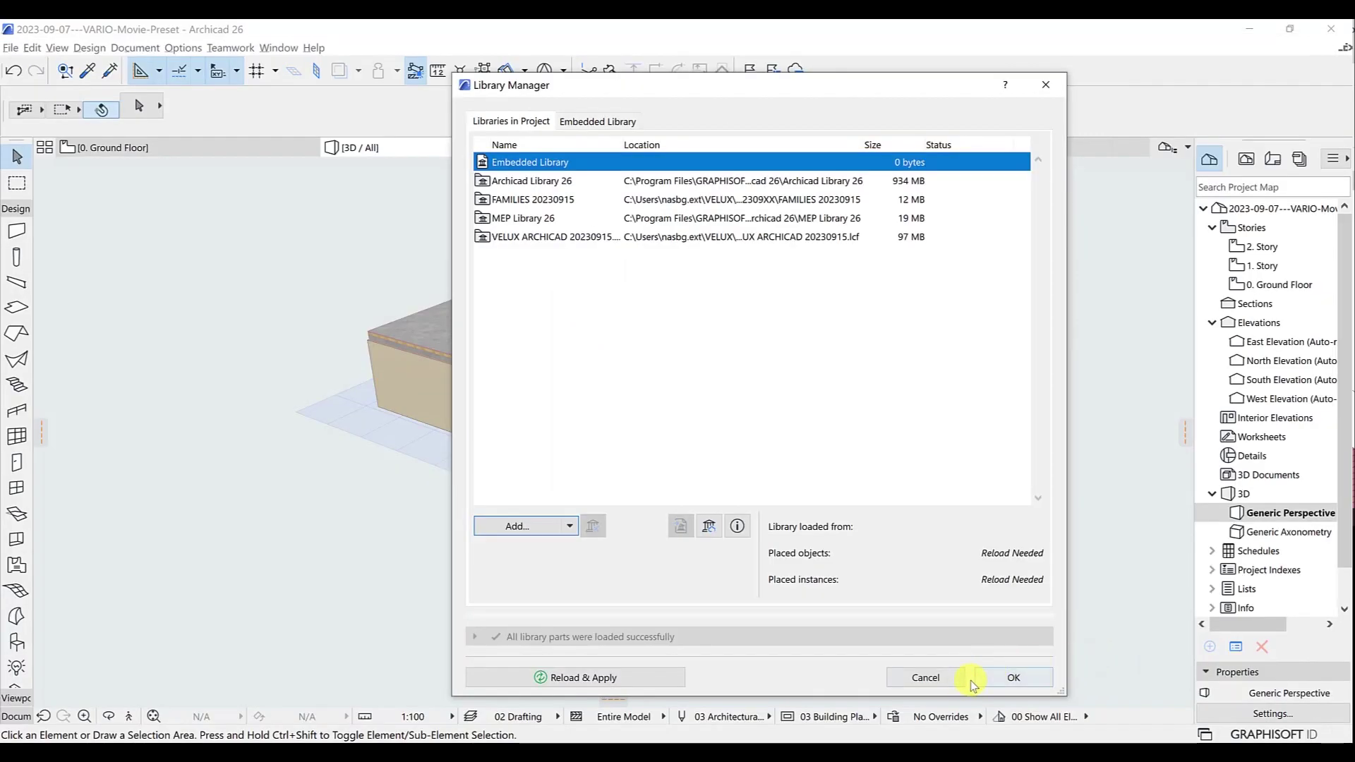
left_click(1010, 679)
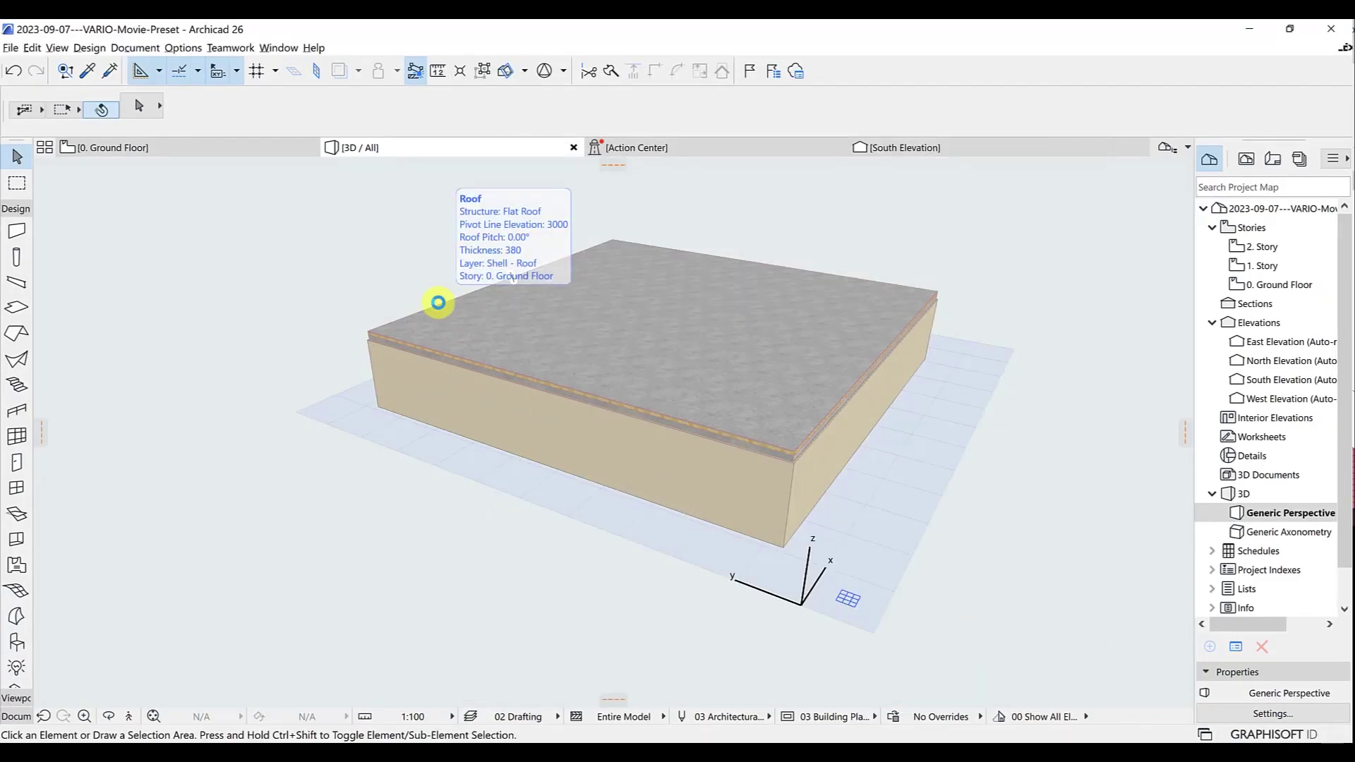
Step: Choose the VARIO object under FAMILIES 20230915 > VARIO as the default skylight
key("k")
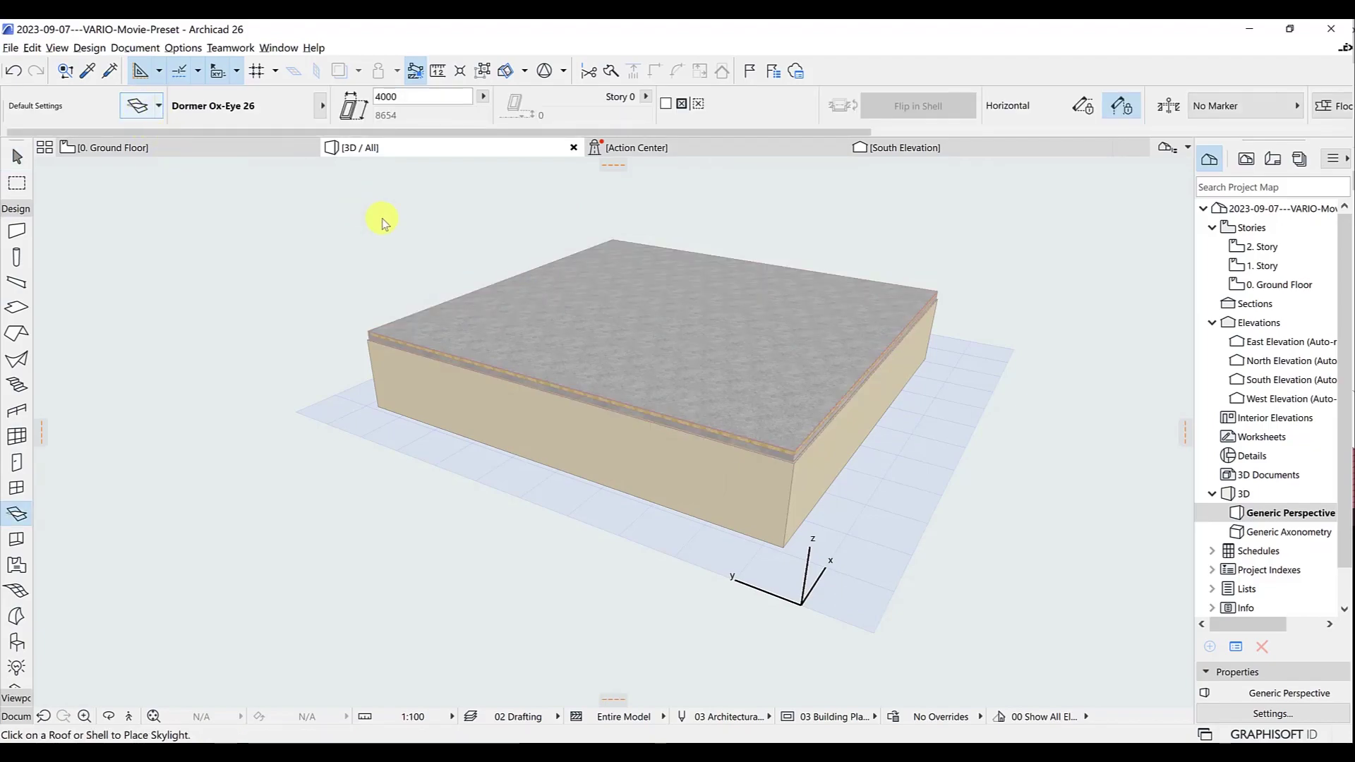
key("ctrl+t")
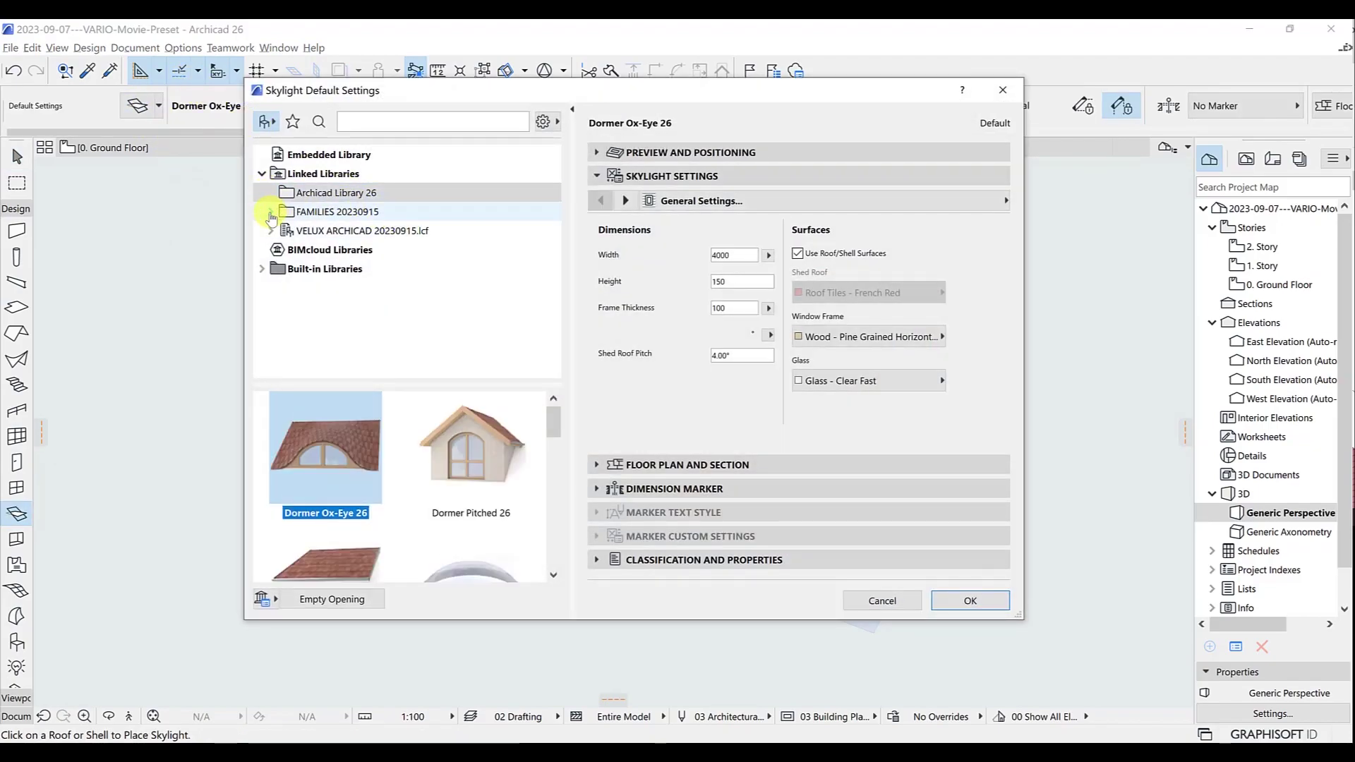
left_click(269, 212)
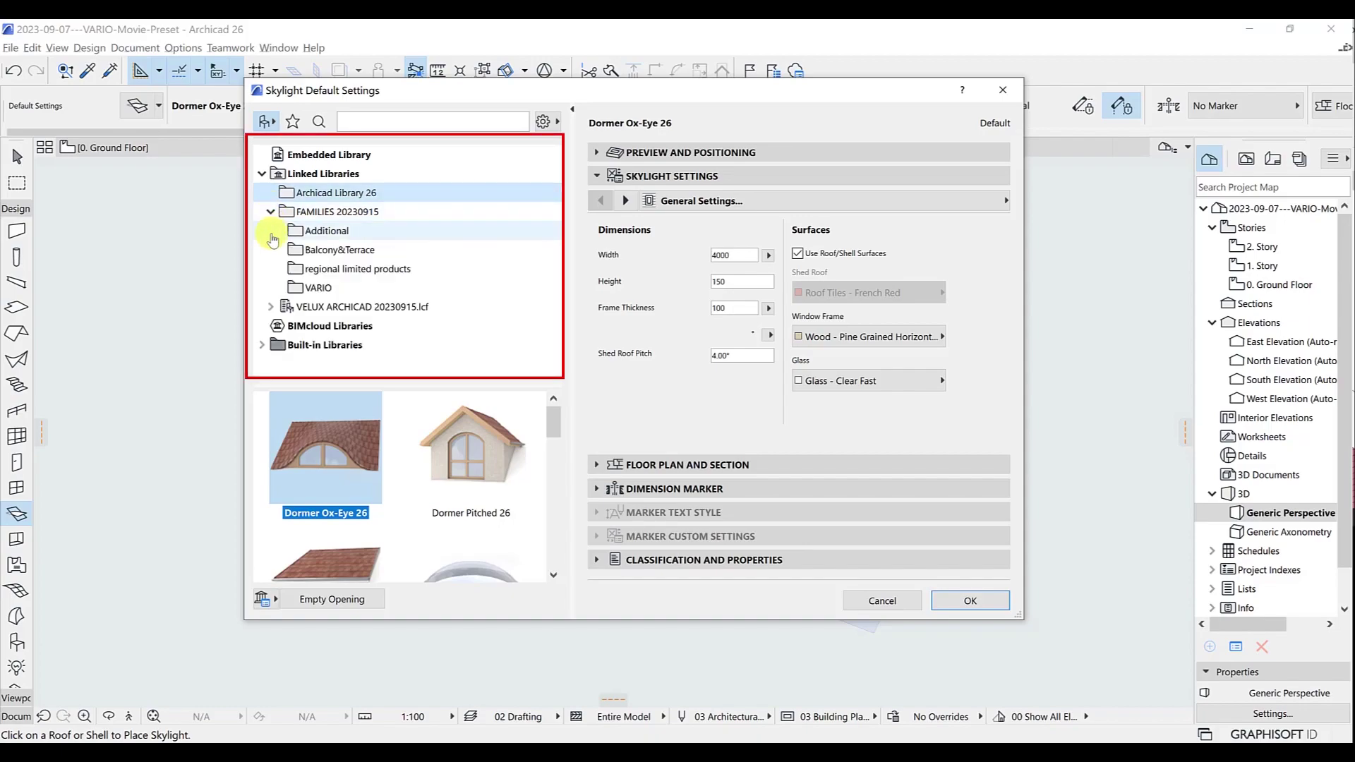
left_click(272, 308)
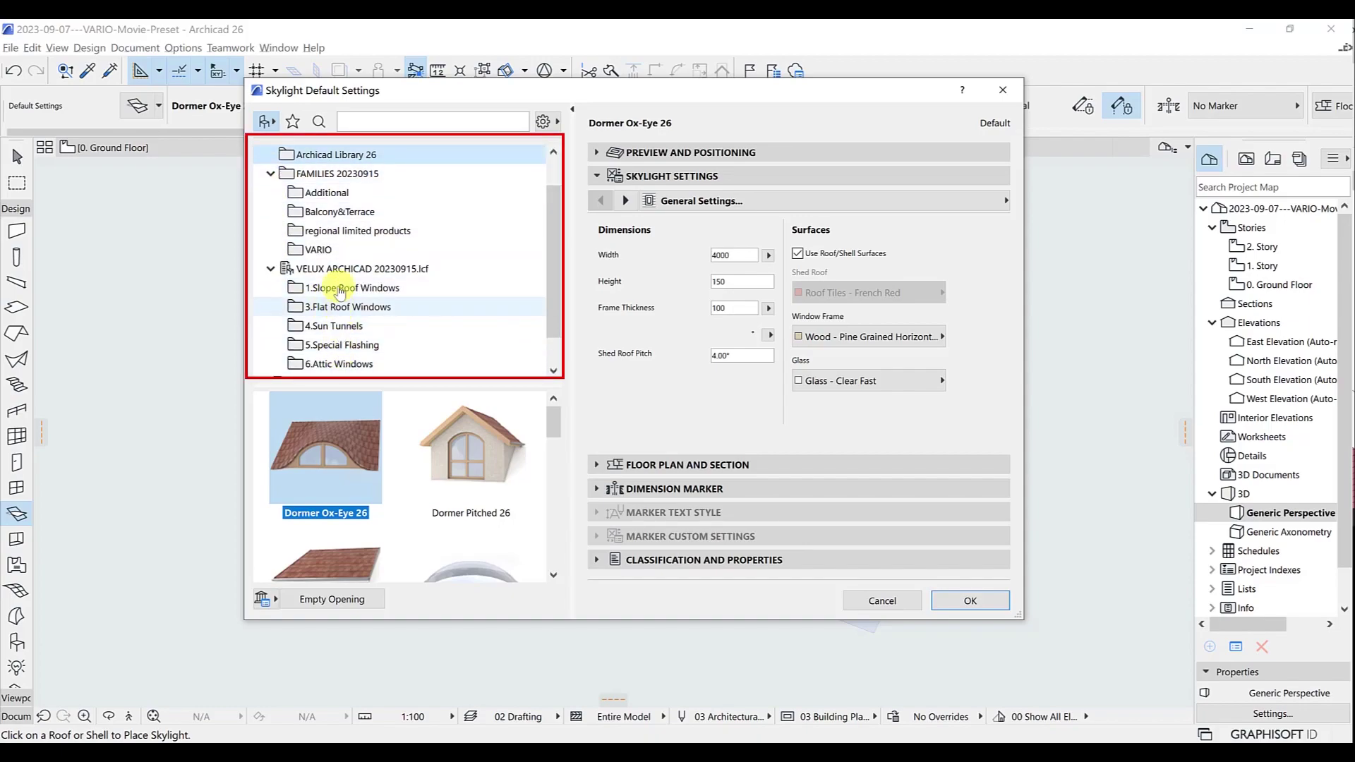
scroll(315, 275, "up", 1)
left_click(342, 214)
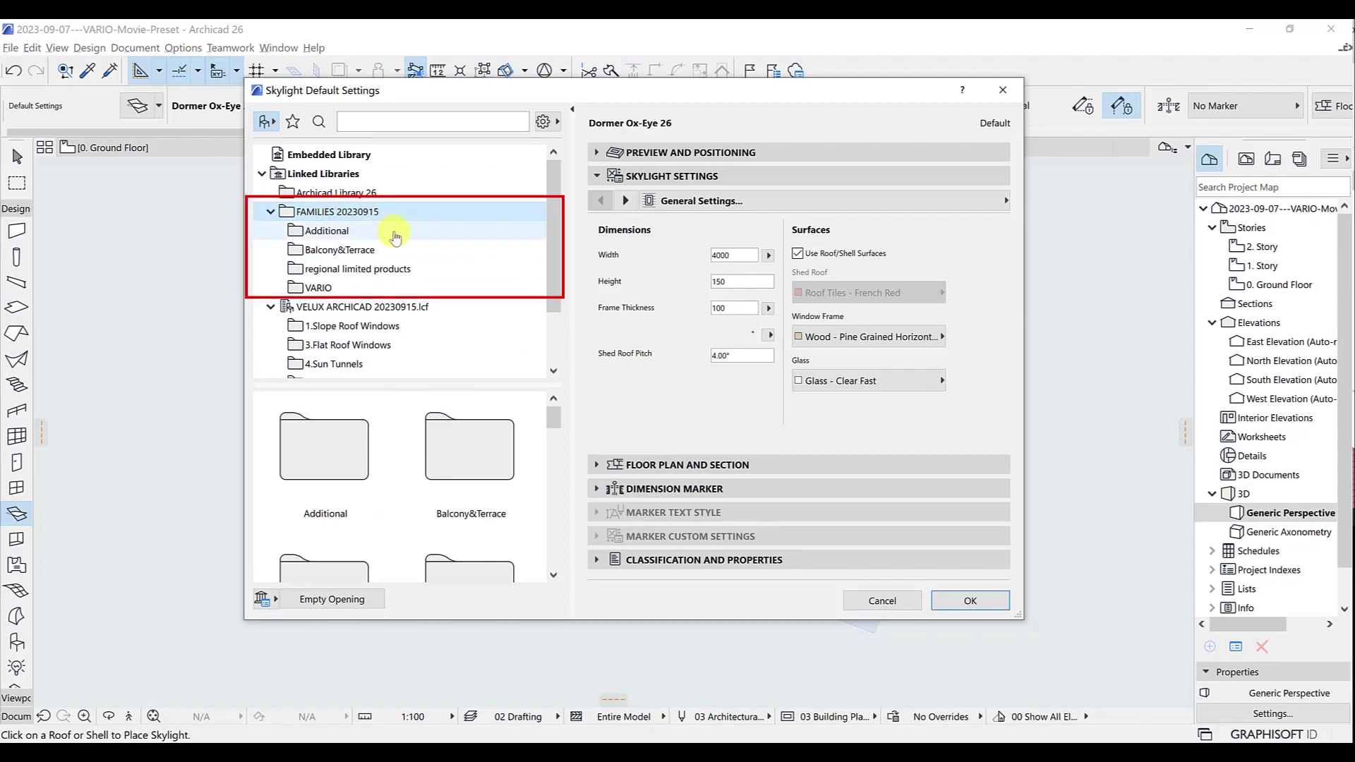
left_click(325, 289)
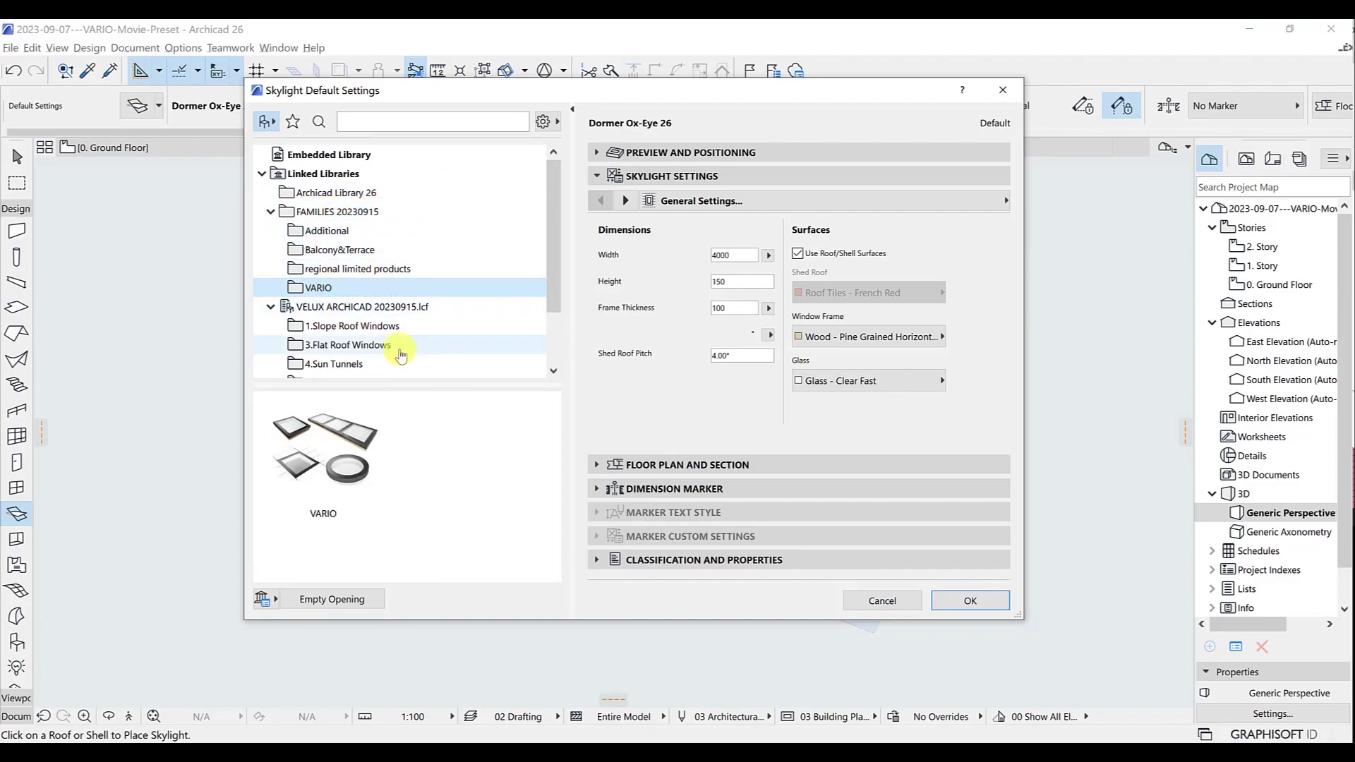
left_click(324, 443)
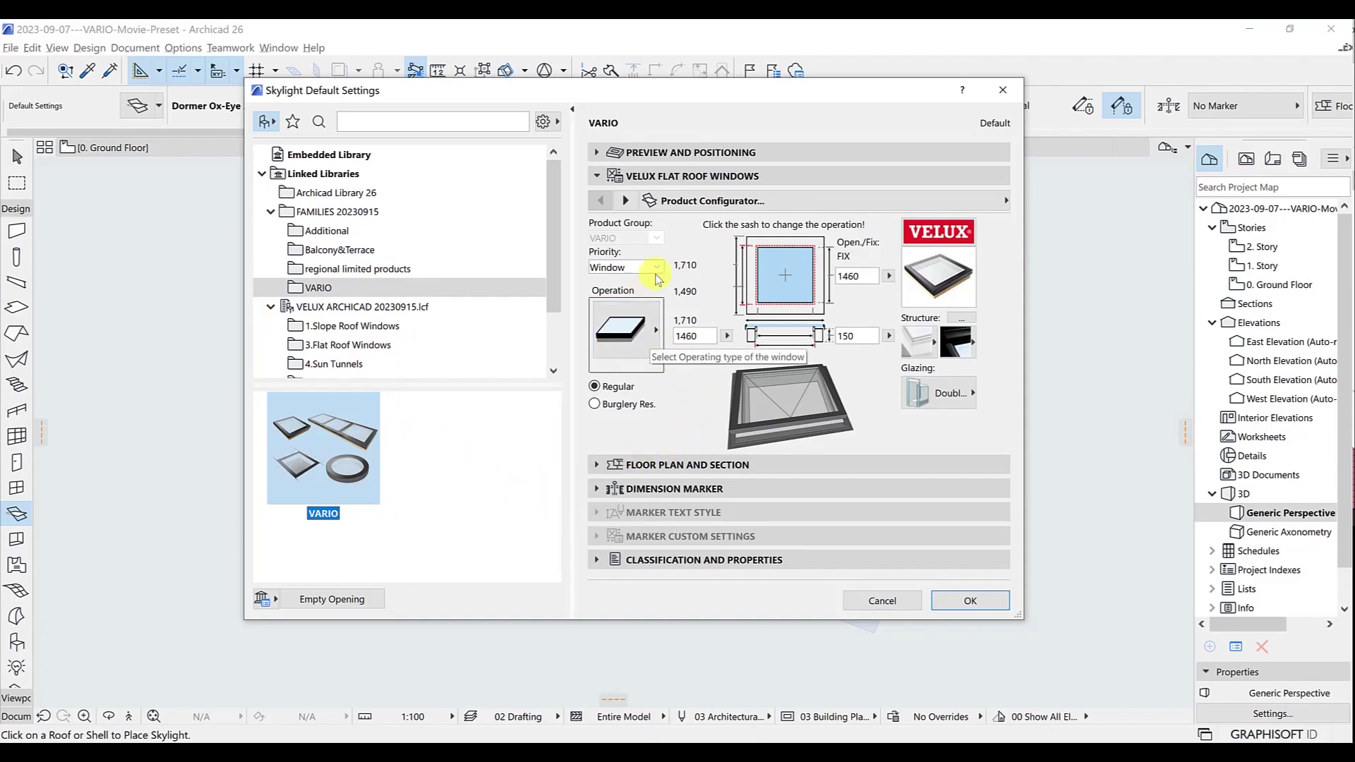
Step: Set the VARIO skylight shape to Circular with an opening size of 900
left_click(667, 330)
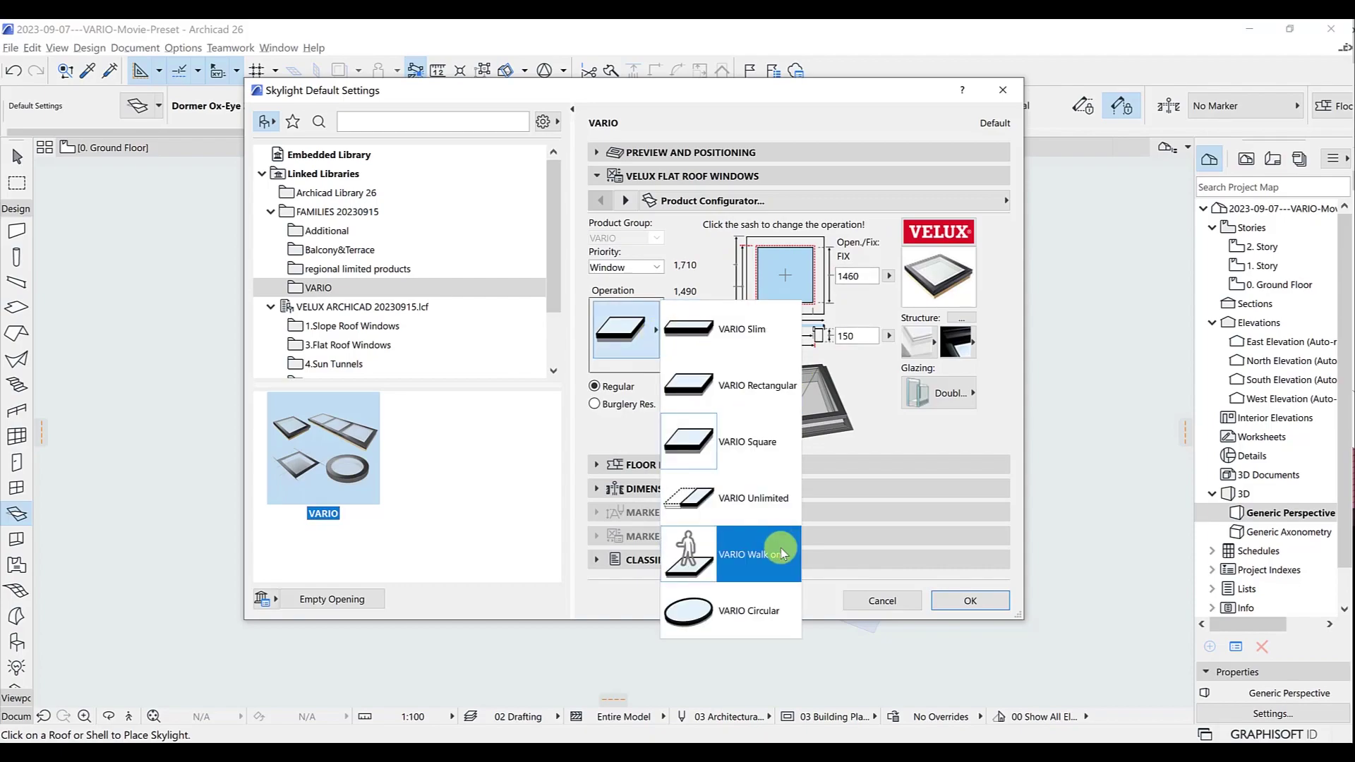
left_click(785, 613)
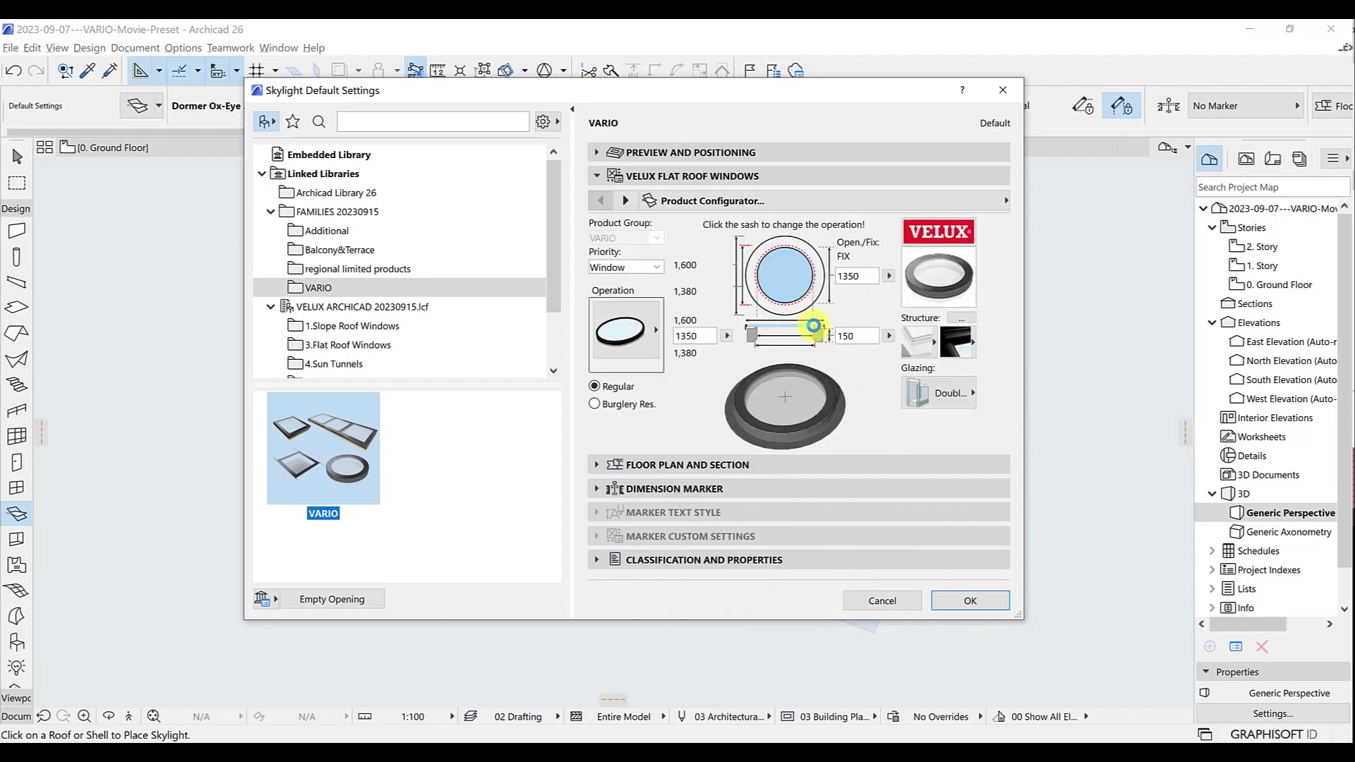
double_click(867, 276)
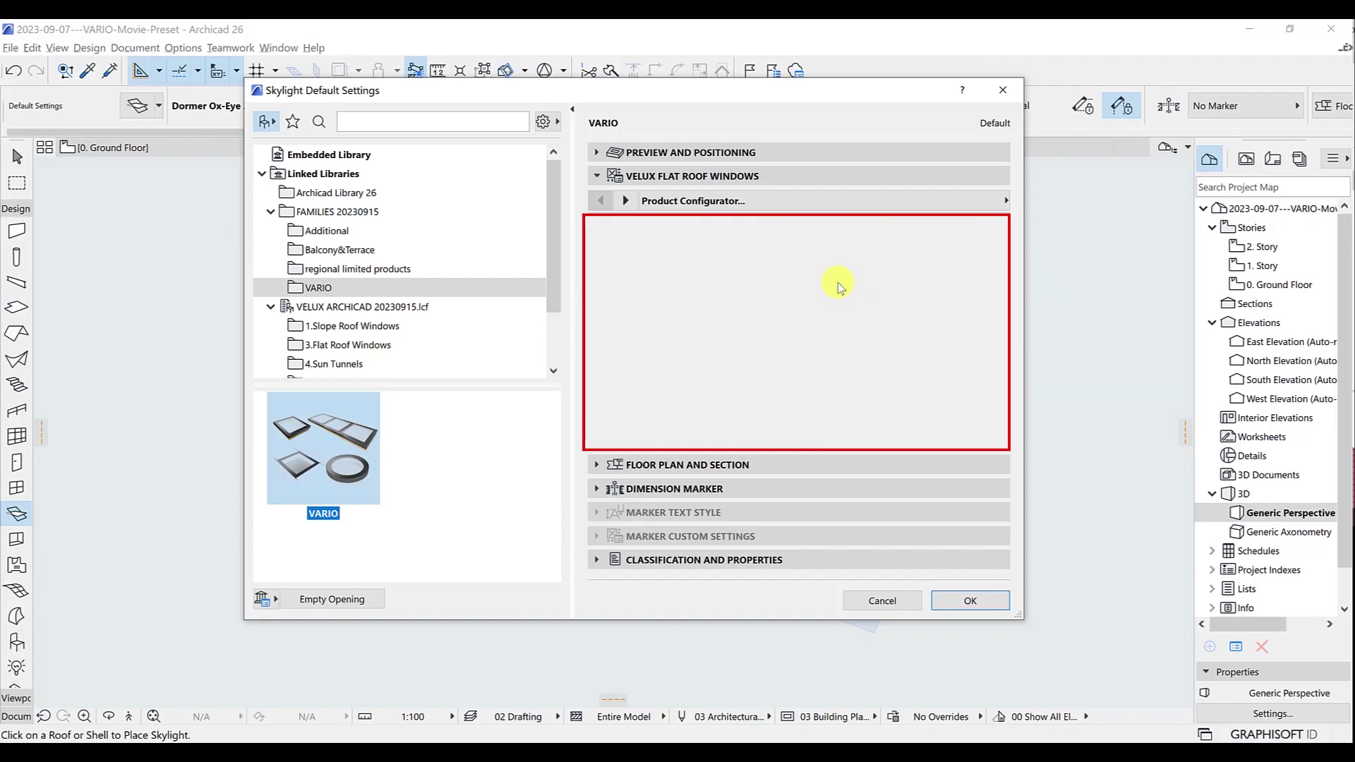
type("2000")
double_click(696, 342)
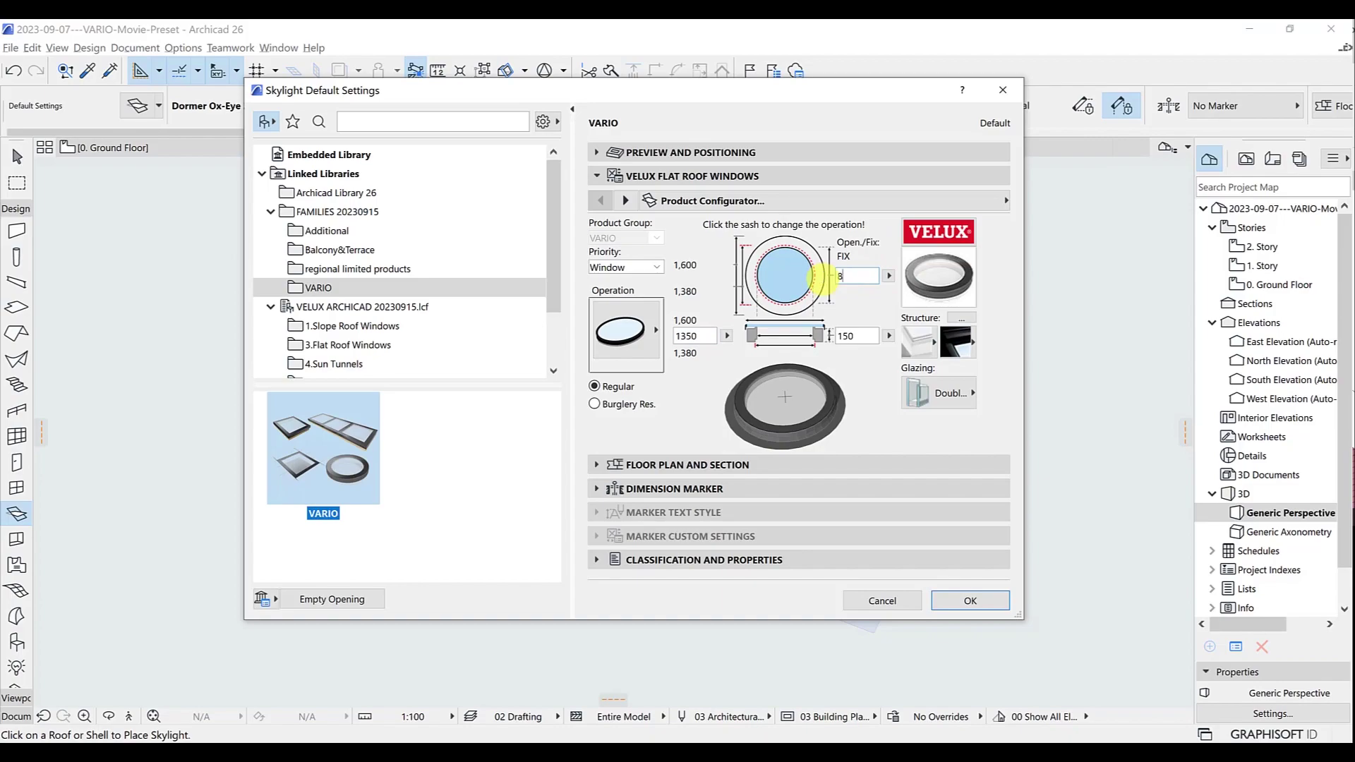
double_click(866, 337)
Step: Place the circular VARIO skylight at the roof centre and fix its rotation
left_click(951, 605)
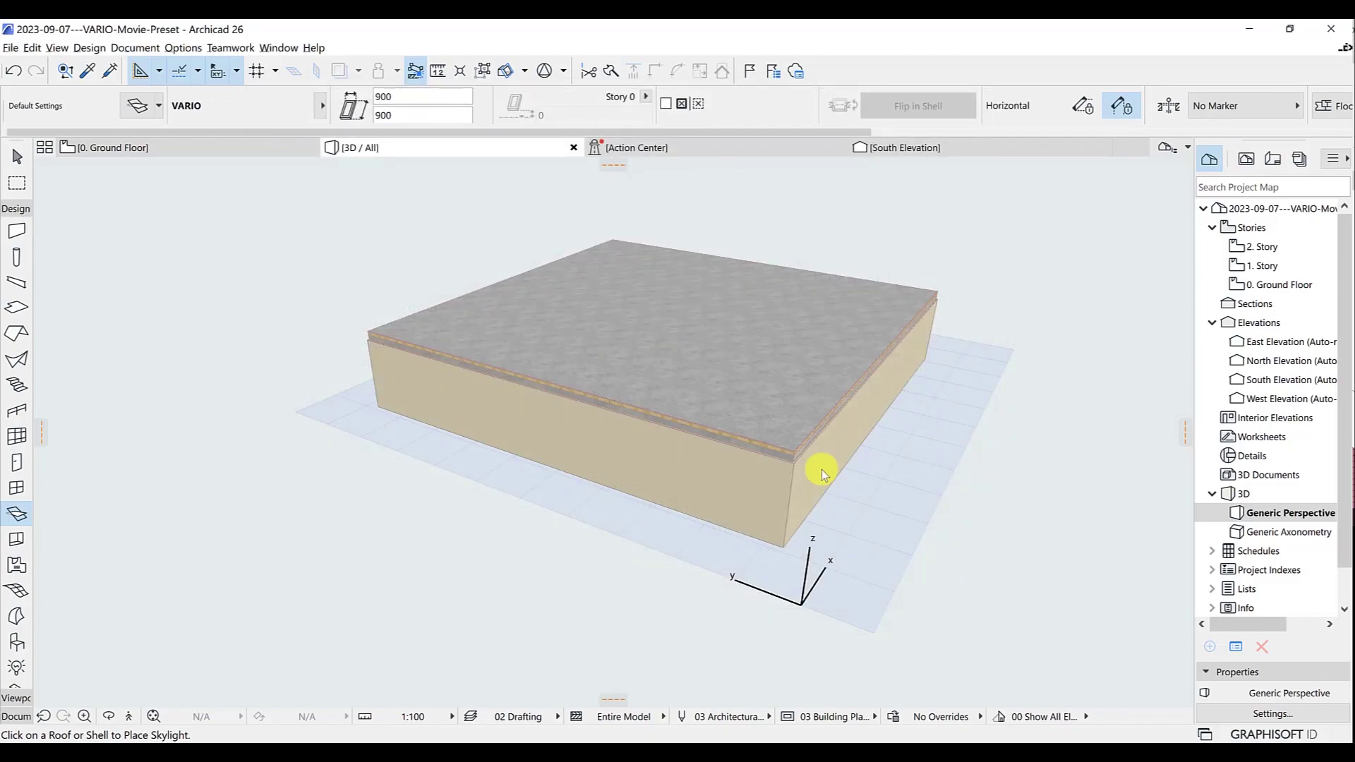
left_click(675, 326)
left_click(690, 327)
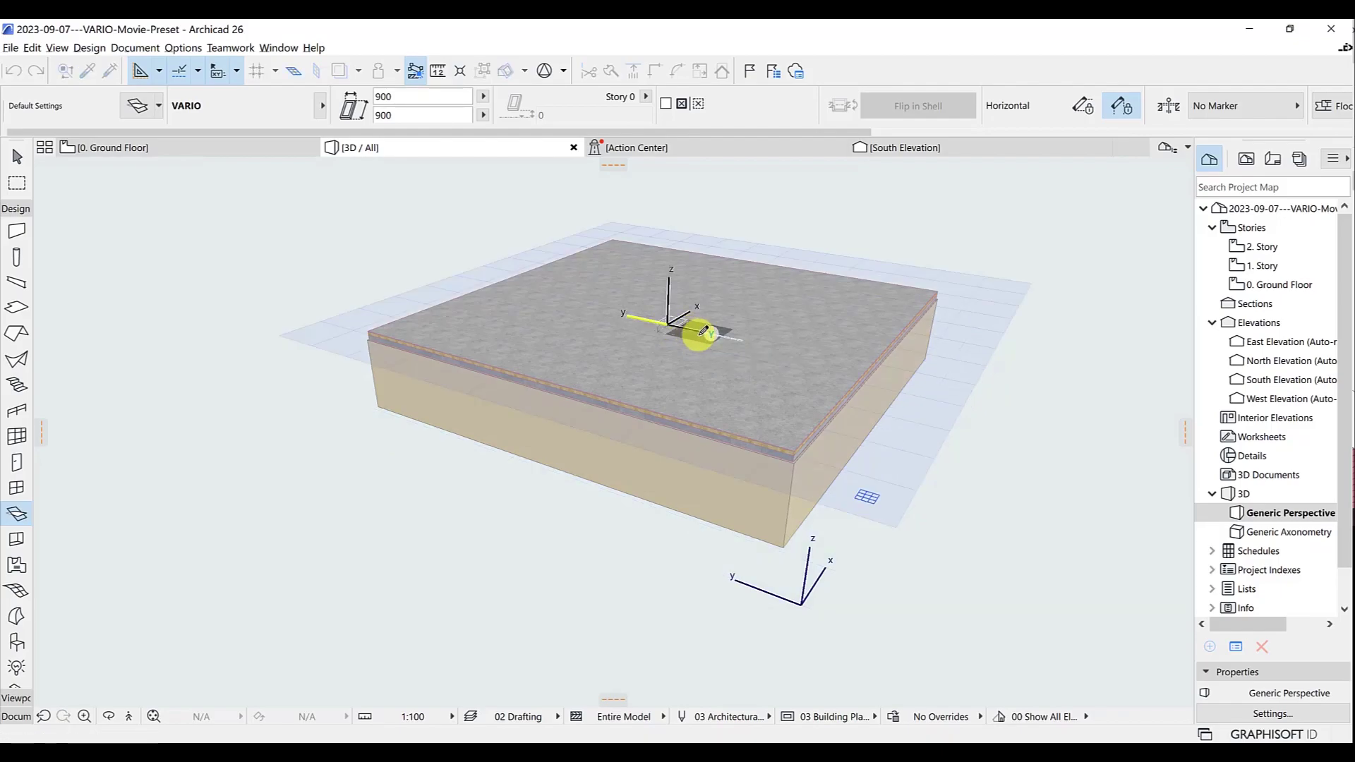
scroll(714, 308, "up", 5)
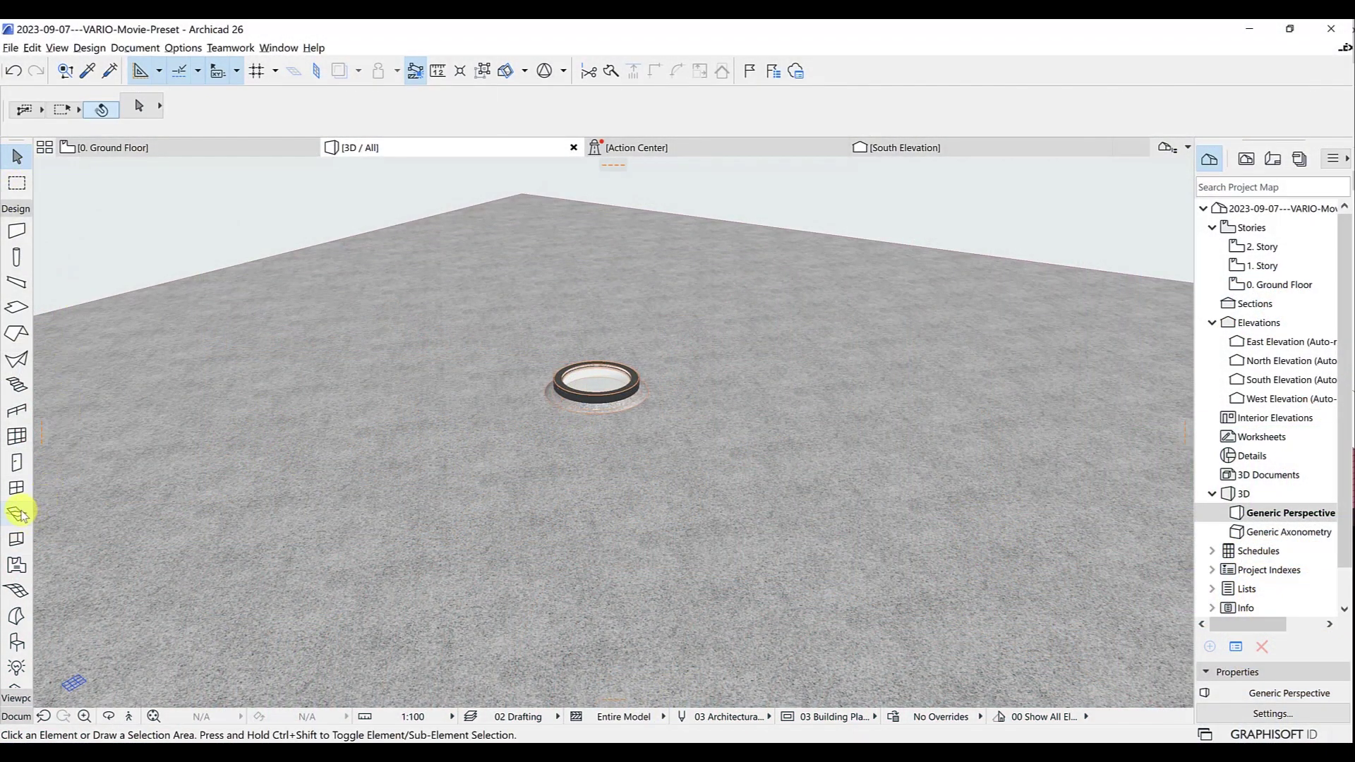
left_click(17, 514)
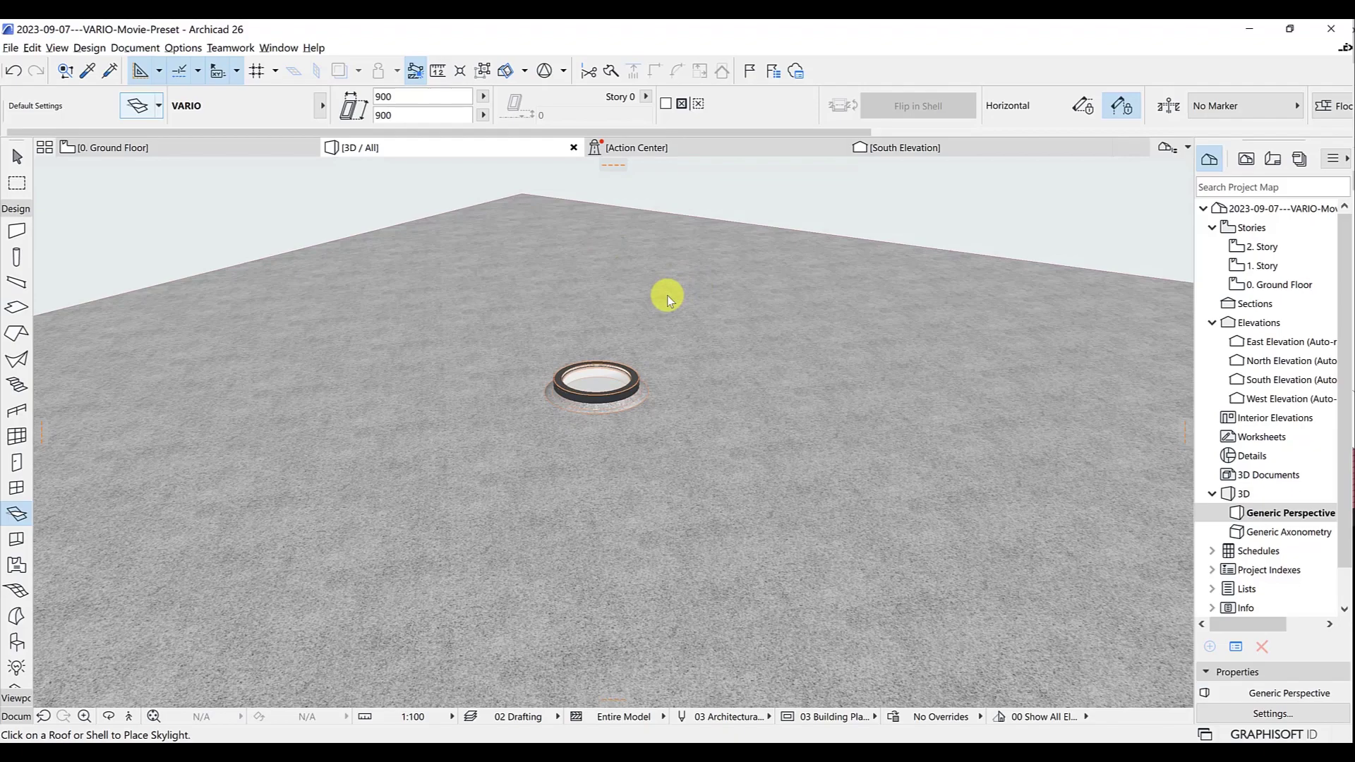
Step: Select VELUX FlatRoofBundle from 3.Flat Roof Windows and set its Product Group to VARIO
key("ctrl+t")
left_click(337, 289)
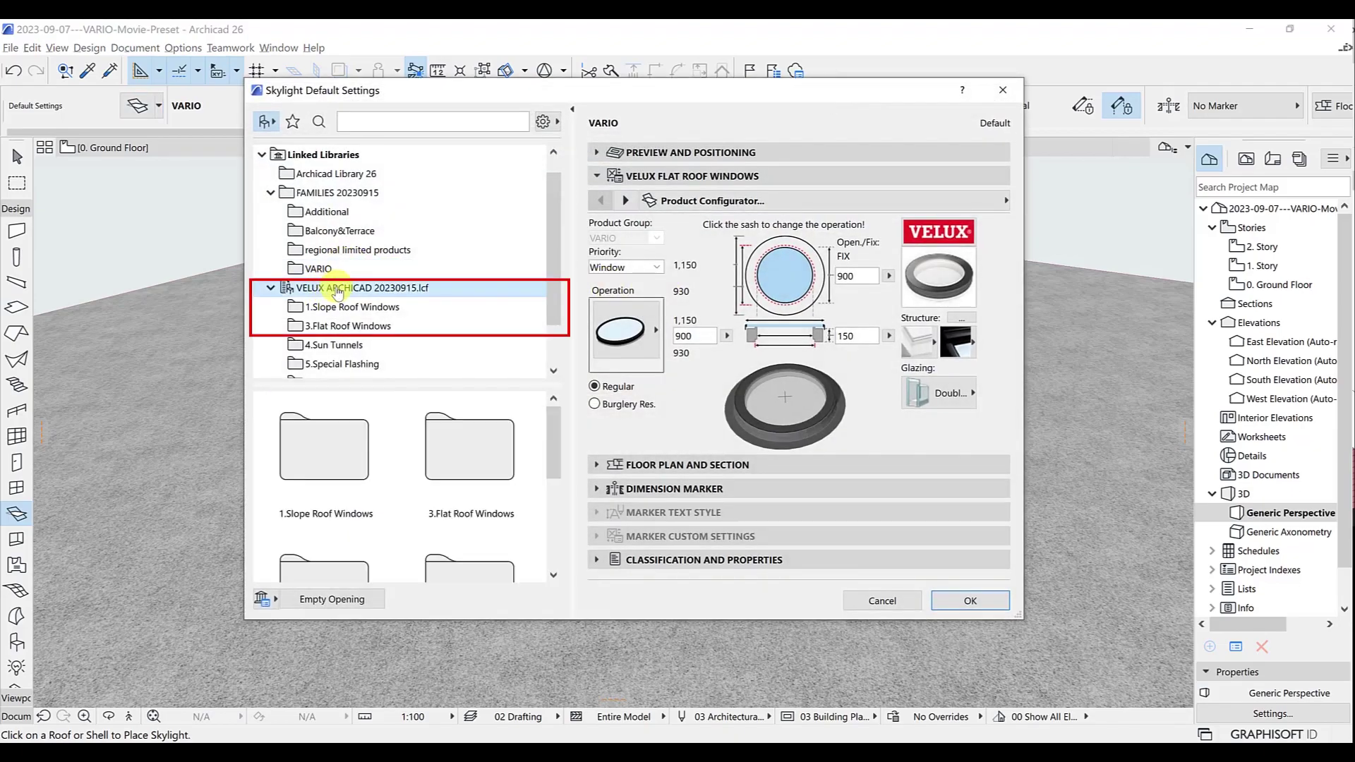
left_click(358, 326)
left_click(323, 448)
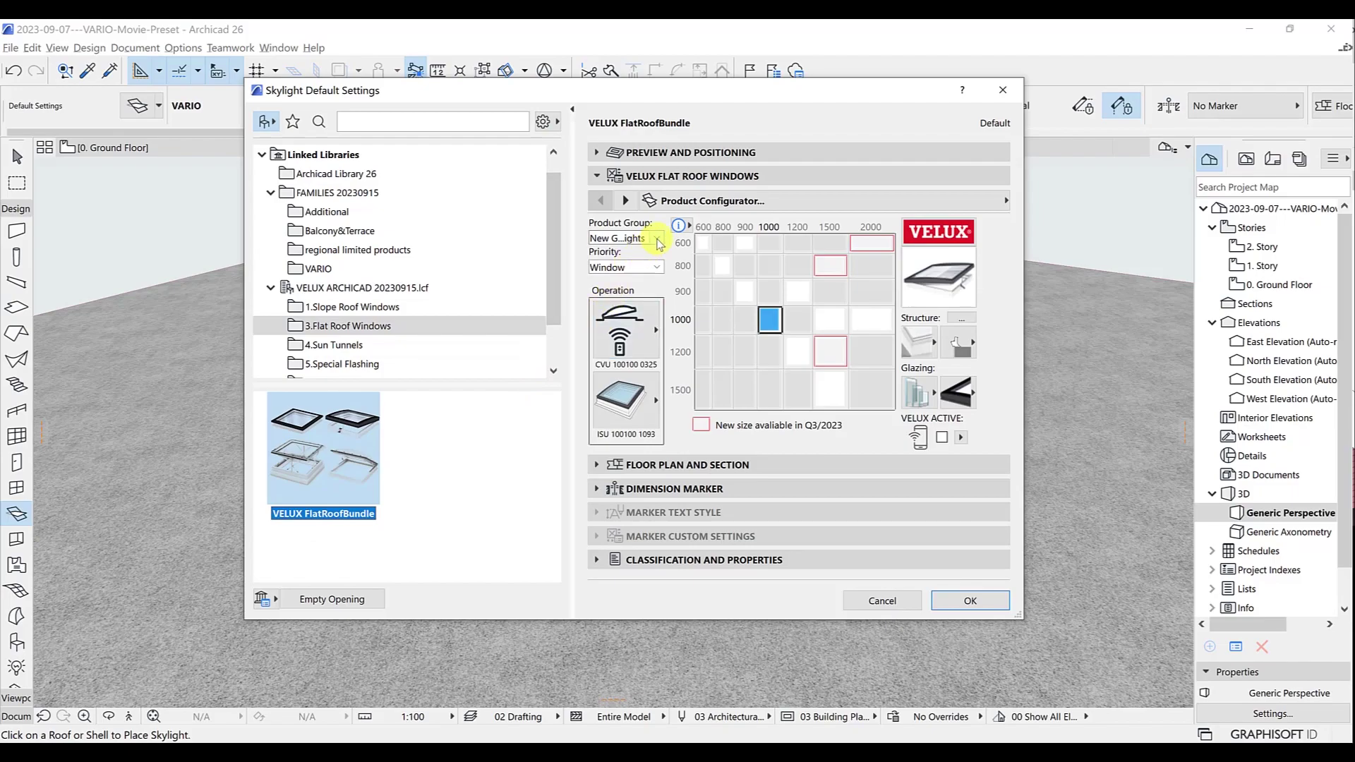
left_click(657, 242)
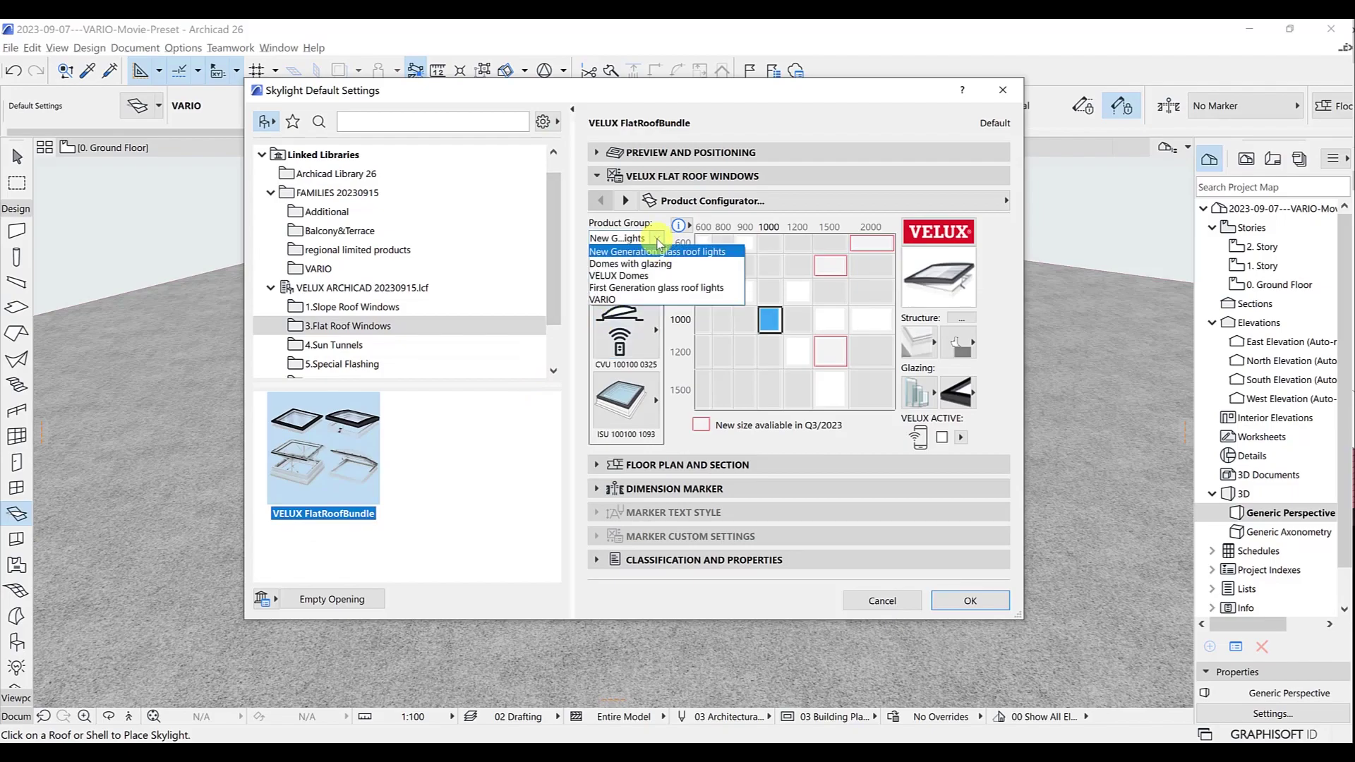
left_click(613, 301)
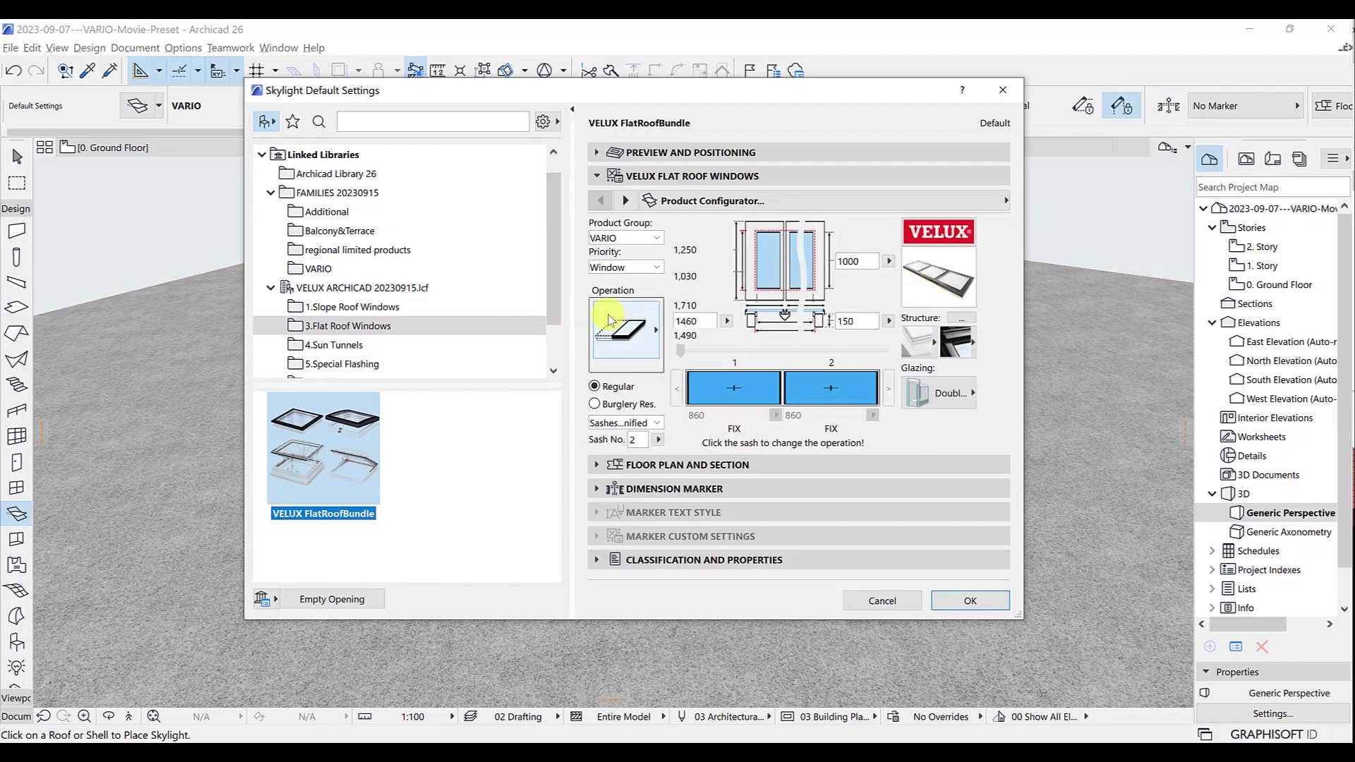
Step: Show the Exterior sun protection page and list the awning and inside blind types
left_click(682, 203)
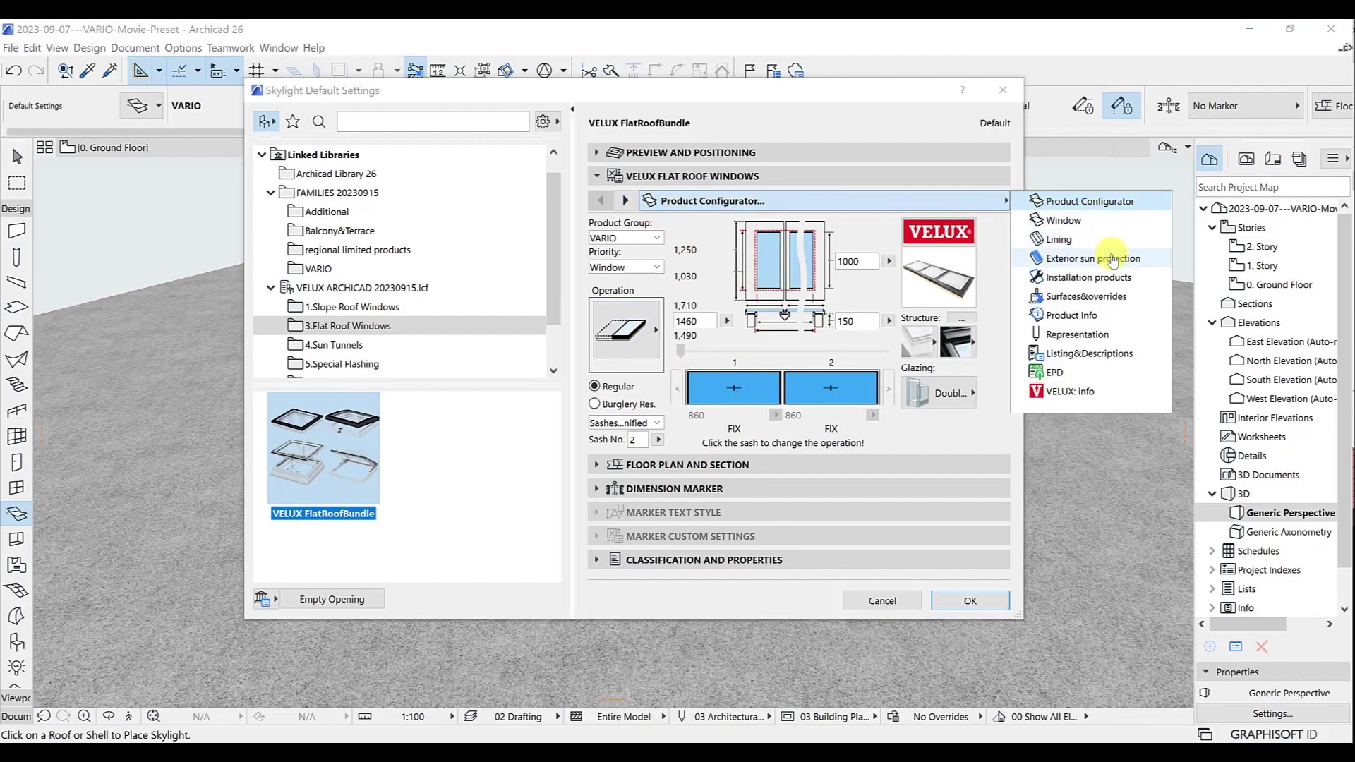
left_click(1084, 263)
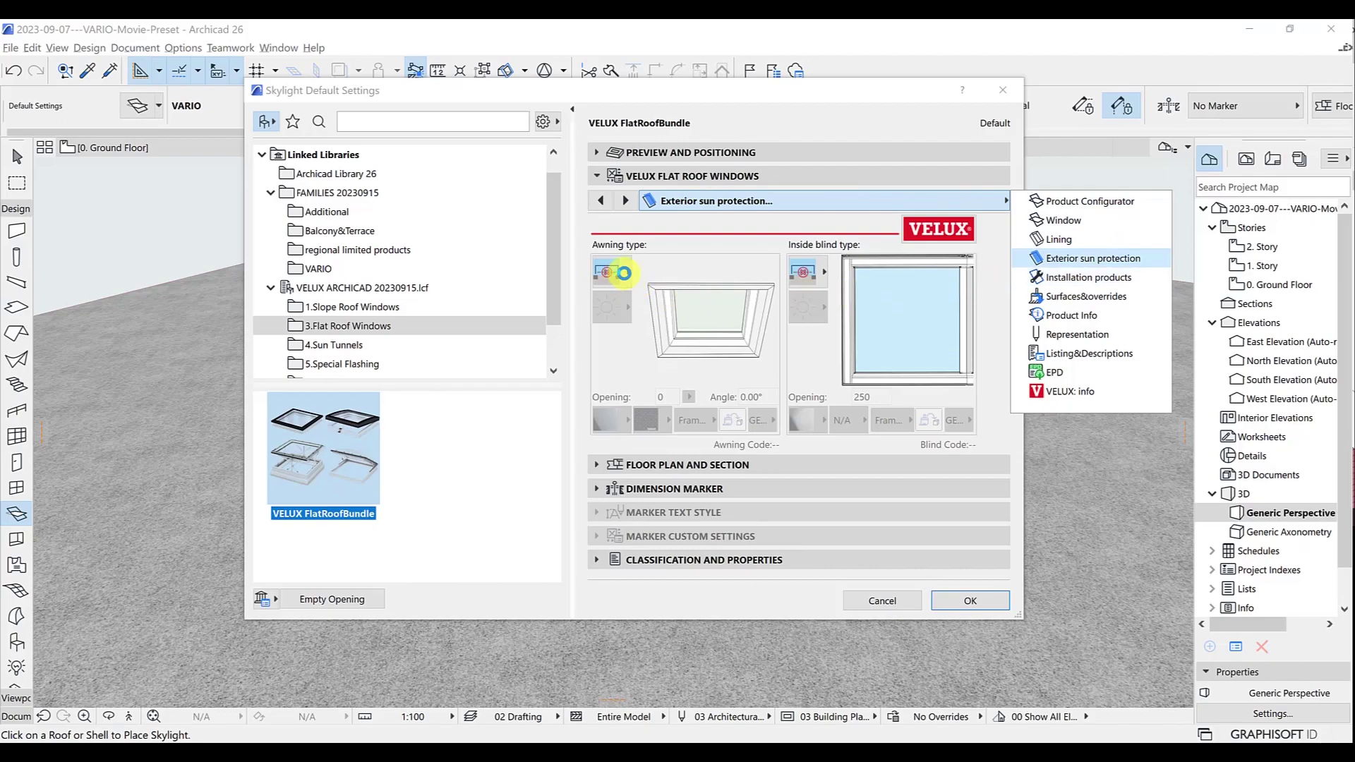
left_click(624, 273)
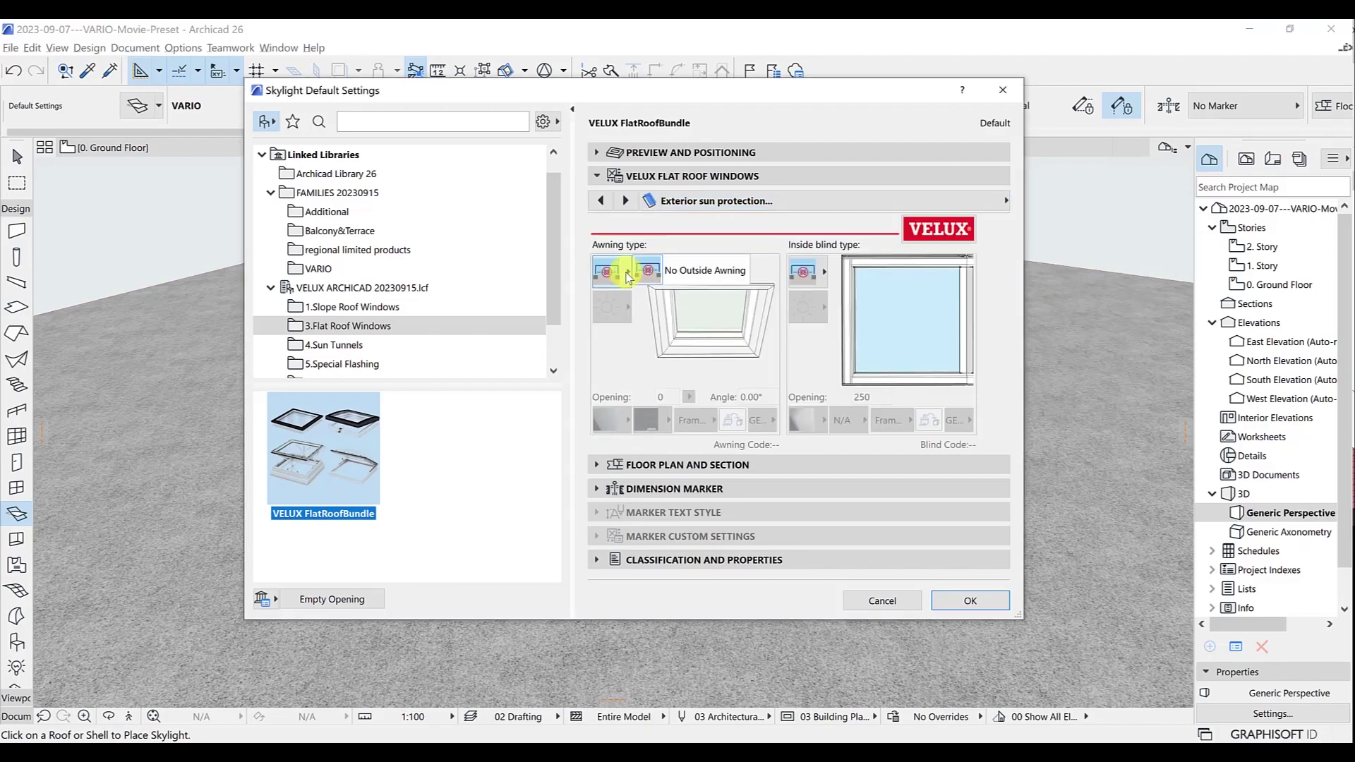
left_click(826, 273)
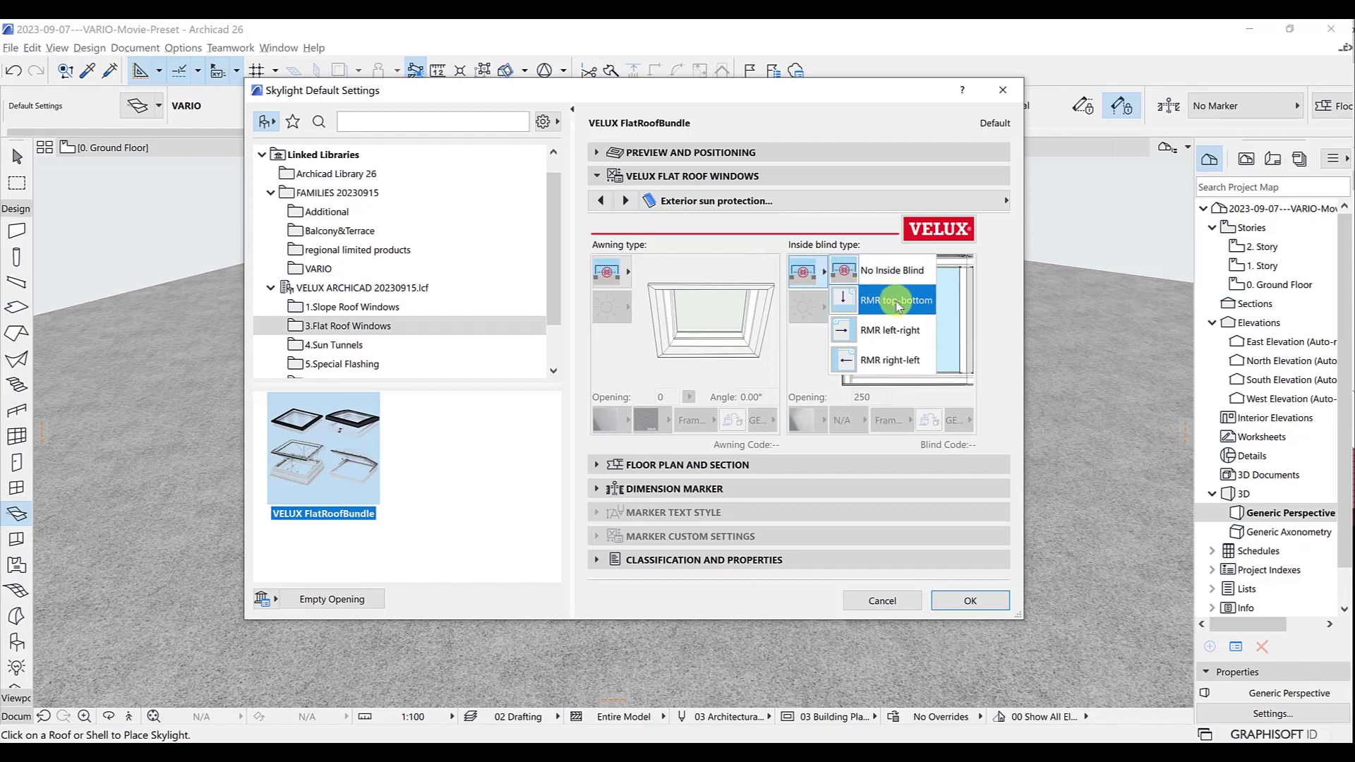